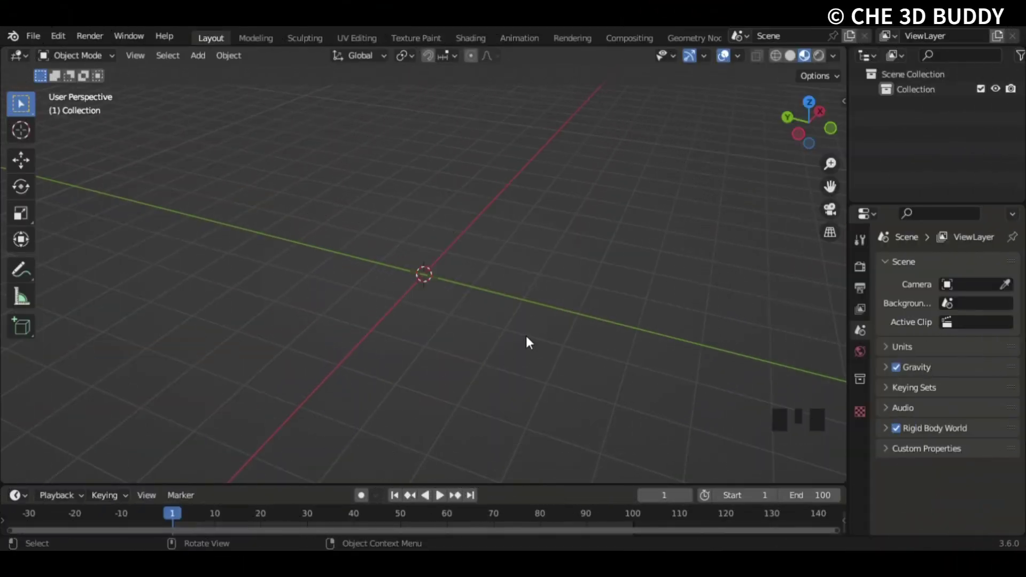
middle_click_drag(492, 345, 496, 152)
scroll(496, 153, "up", 2)
middle_click_drag(415, 219, 312, 215)
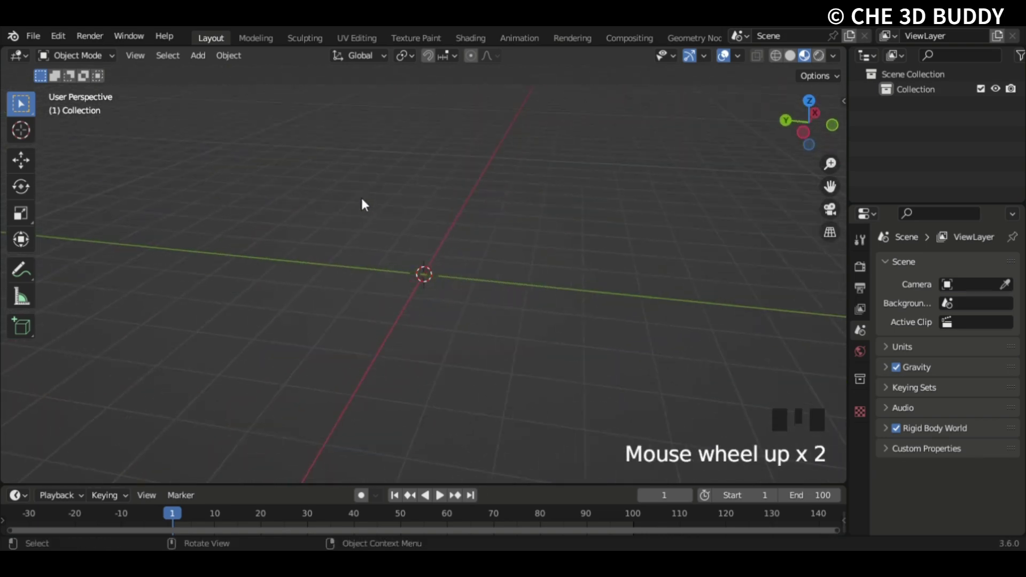
middle_click_drag(363, 201, 301, 223)
key("shift+a")
mouse_move(351, 235)
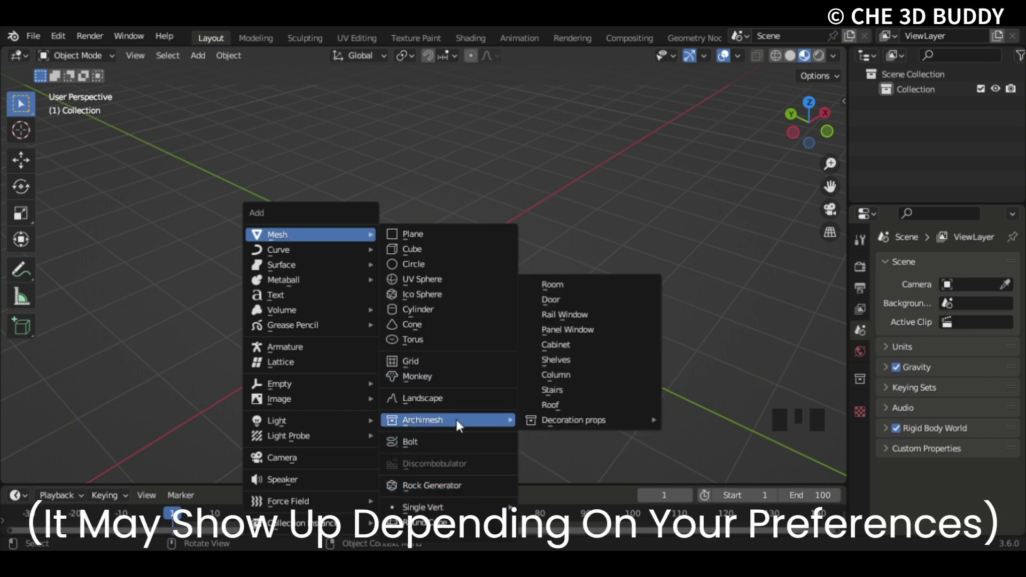
left_click(66, 35)
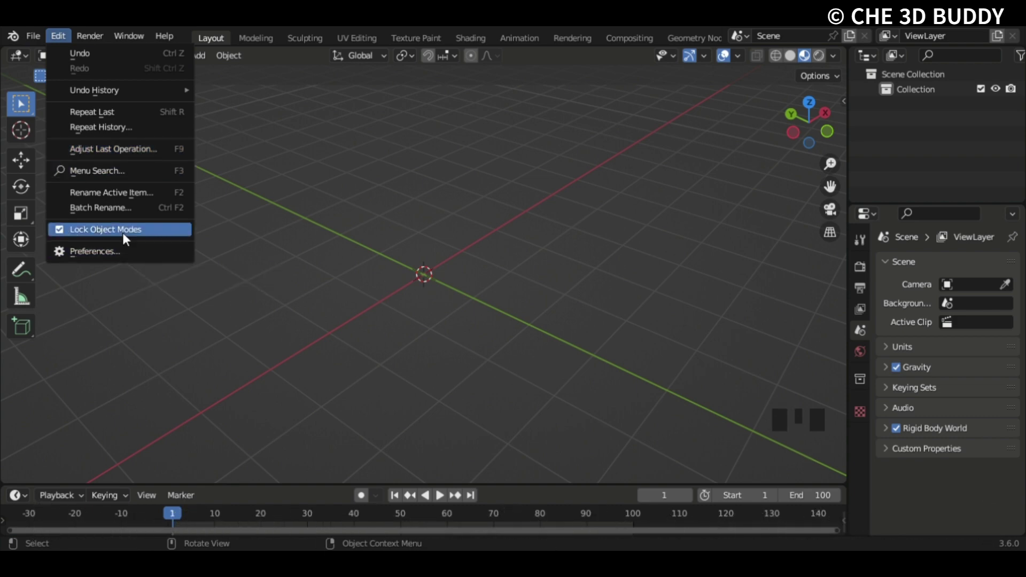
- Add a rock mesh to the scene with the Rock Generator
key("shift+a")
mouse_move(400, 243)
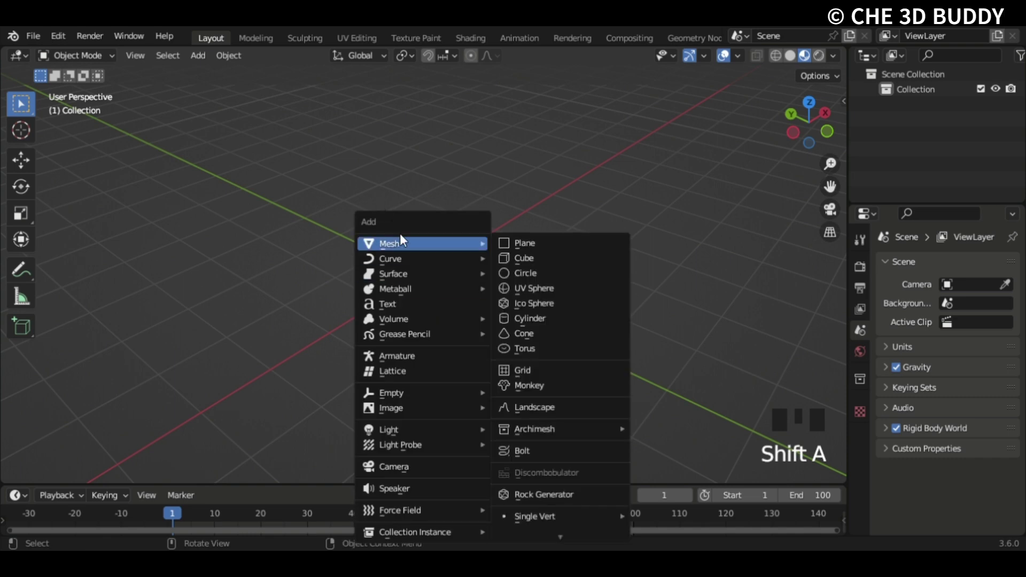
left_click(542, 494)
scroll(446, 338, "up", 3)
middle_click_drag(447, 339, 555, 284)
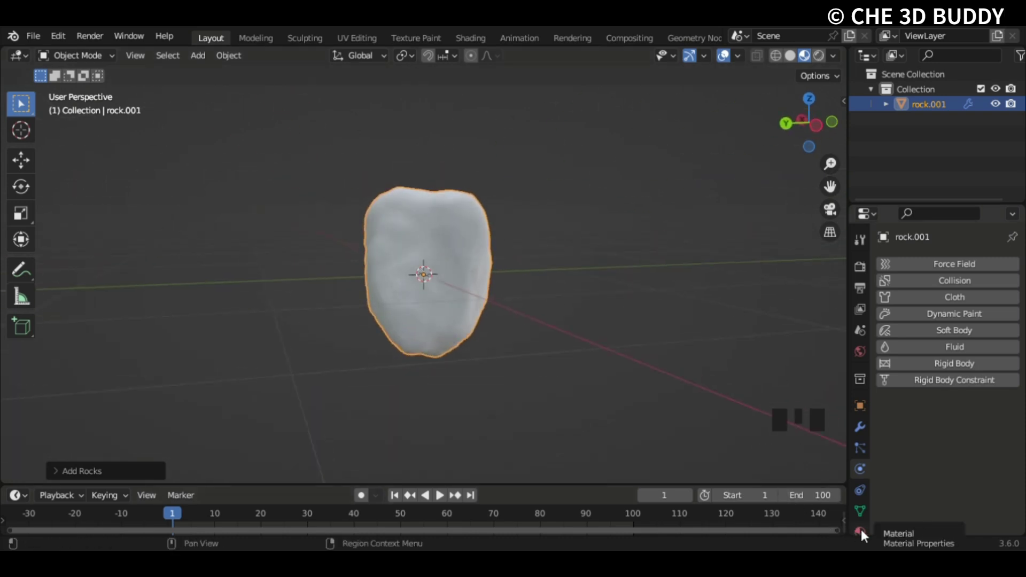
- Set the viewport levels of the rock's two Subdivision modifiers to 1, keeping both modifiers
left_click(859, 427)
left_click(939, 329)
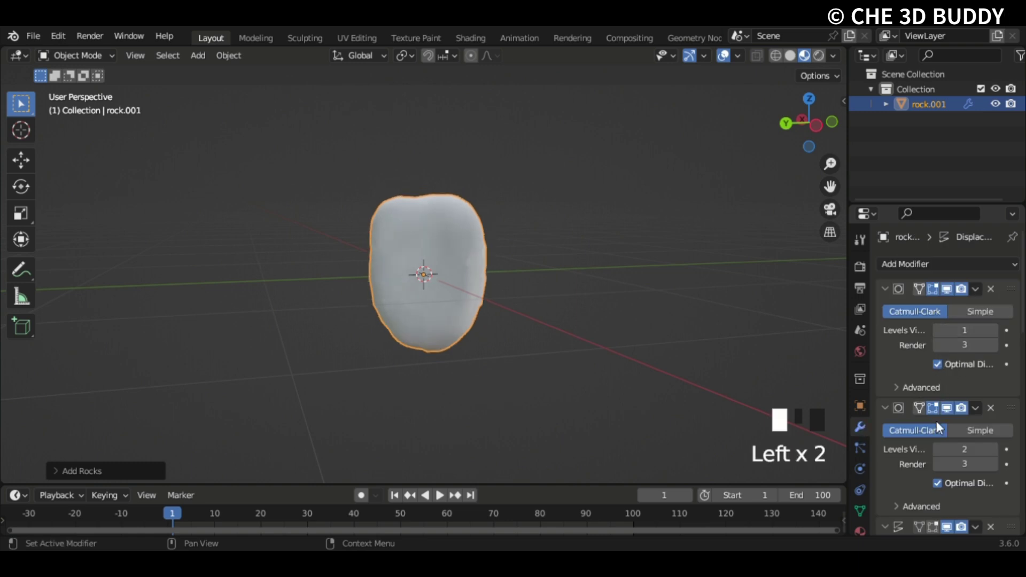
left_click(936, 450)
scroll(939, 449, "down", 3)
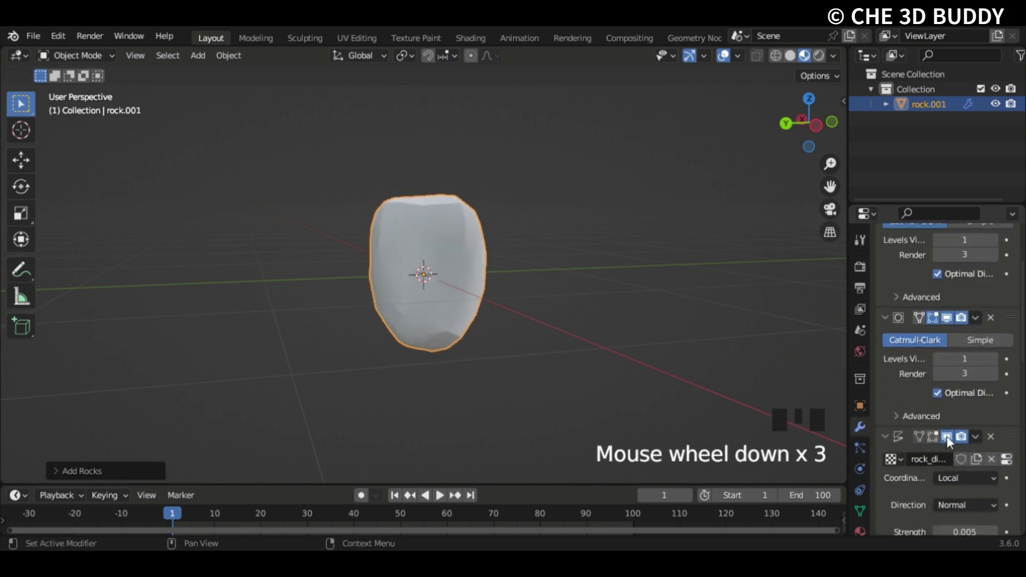
scroll(938, 450, "up", 2)
middle_click_drag(664, 335, 745, 332)
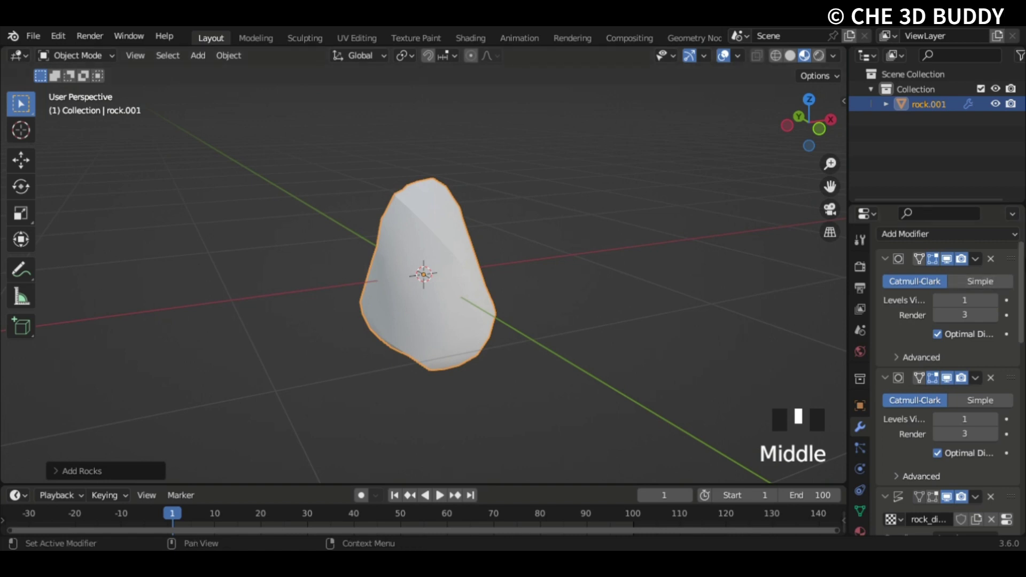
left_click(990, 258)
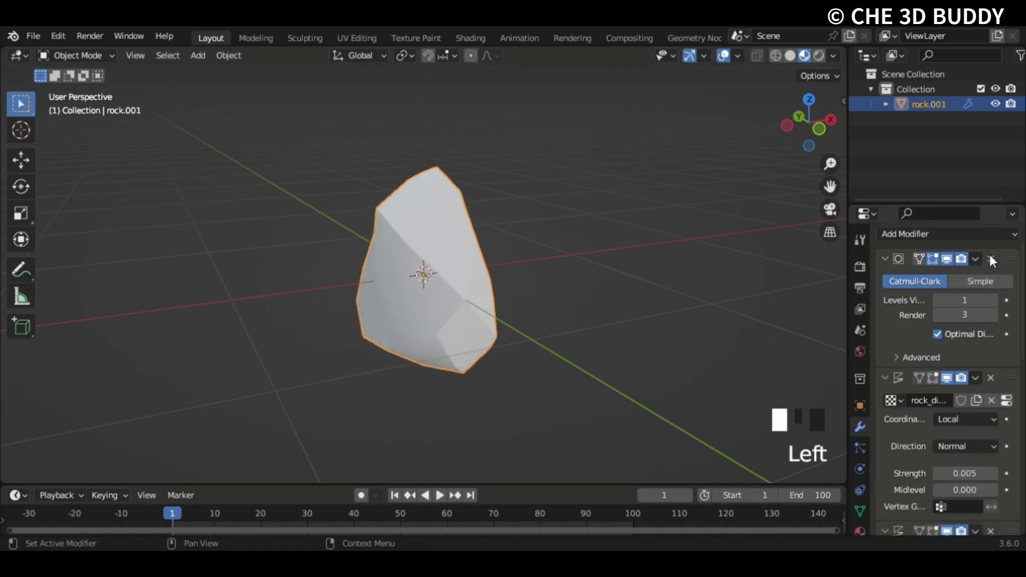
key("ctrl+z")
- Shade the rock flat so its facets show
right_click(414, 257)
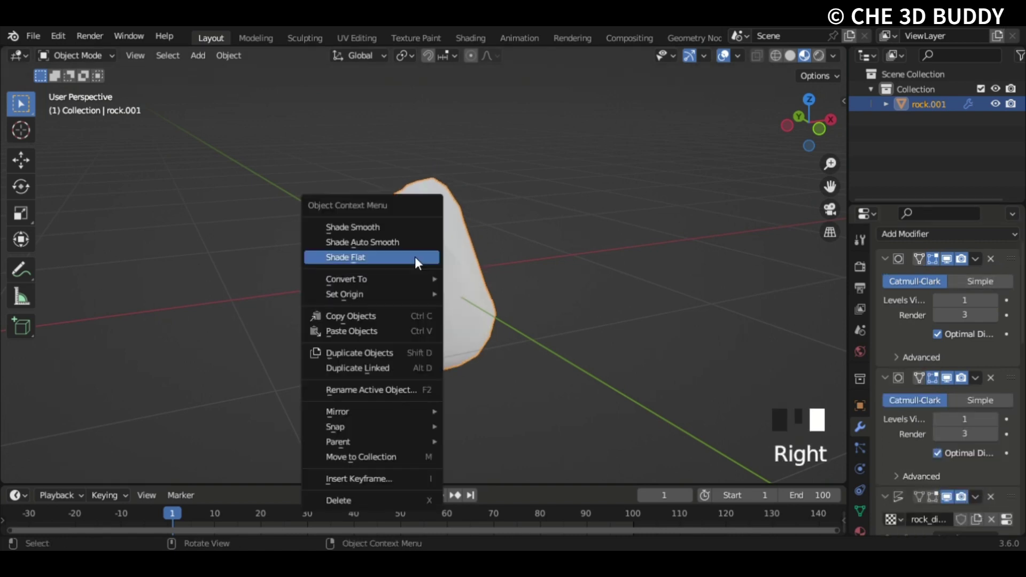
left_click(415, 256)
middle_click_drag(414, 256, 816, 457)
scroll(539, 241, "up", 2)
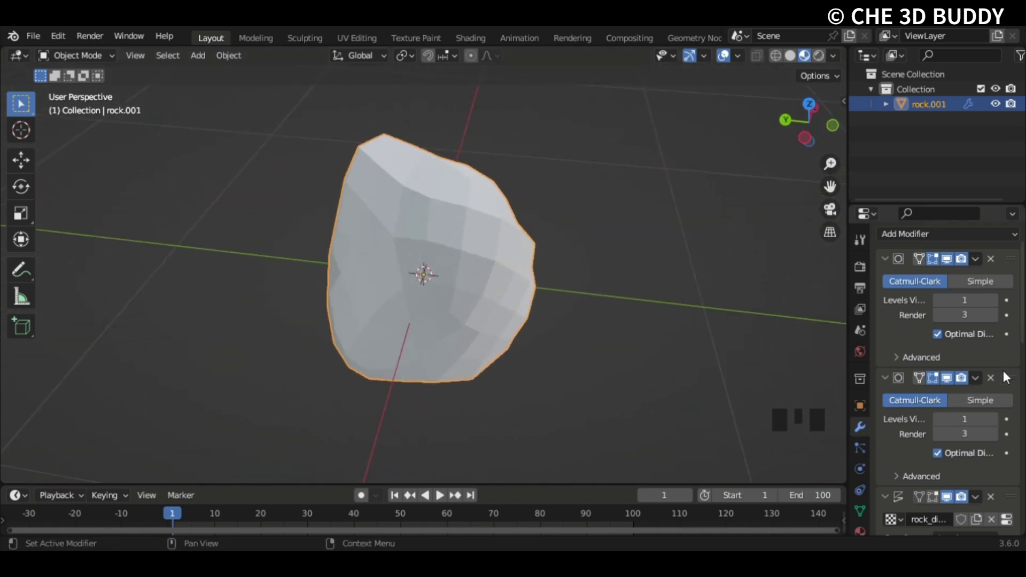
- Apply both of the rock's Subdivision modifiers
scroll(1007, 377, "down", 2)
scroll(944, 259, "up", 2)
scroll(972, 334, "down", 8)
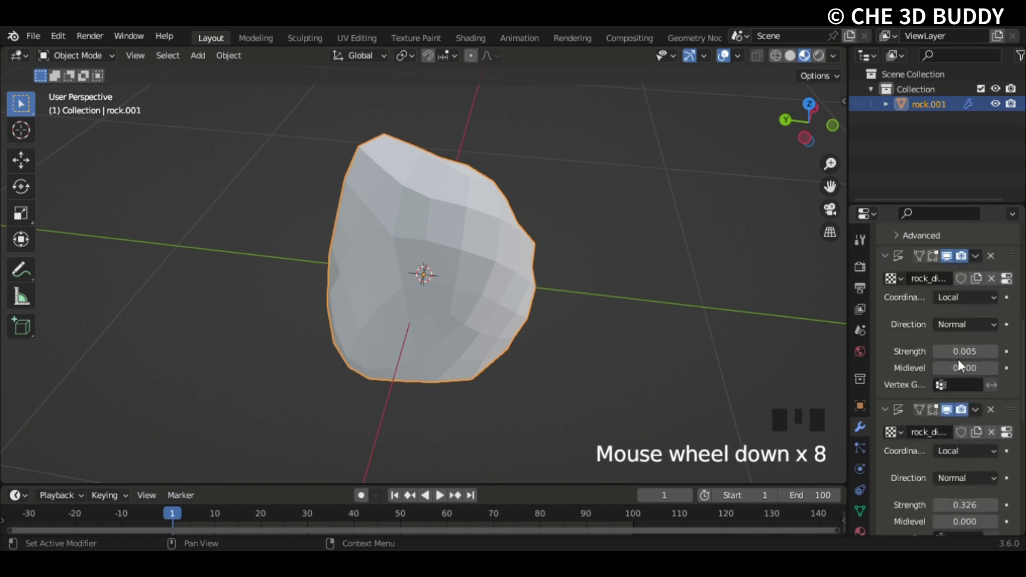
scroll(941, 422, "down", 13)
scroll(939, 405, "up", 5)
scroll(939, 405, "up", 18)
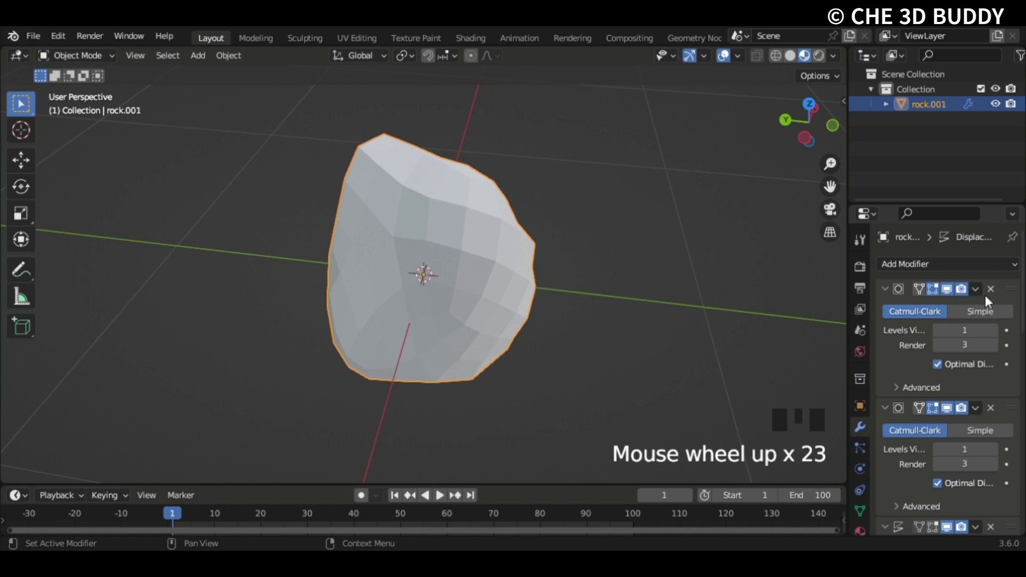
left_click(977, 289)
left_click(964, 305)
left_click(975, 289)
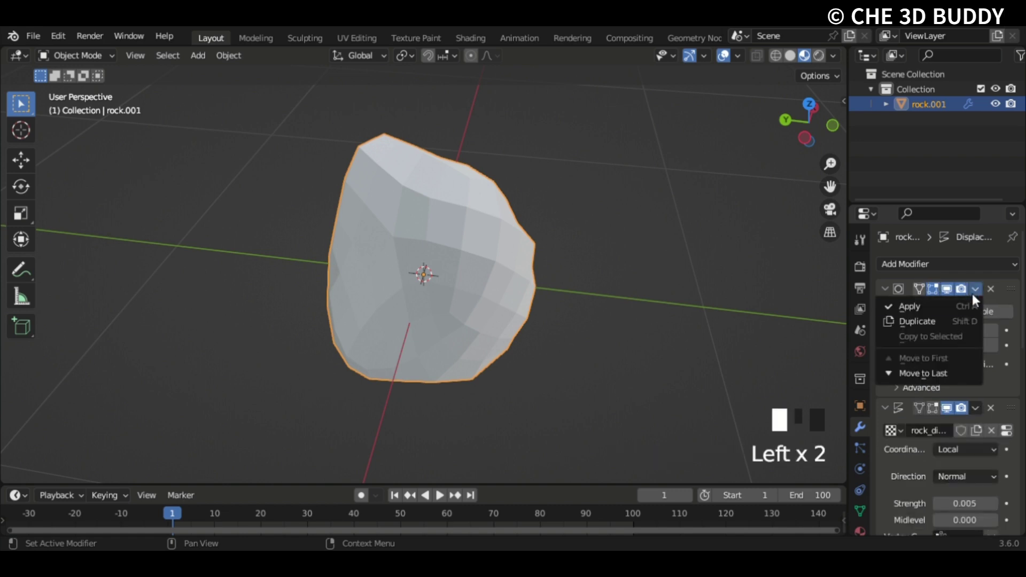
left_click(970, 306)
- Apply all of the rock's remaining Displace modifiers
left_click(975, 289)
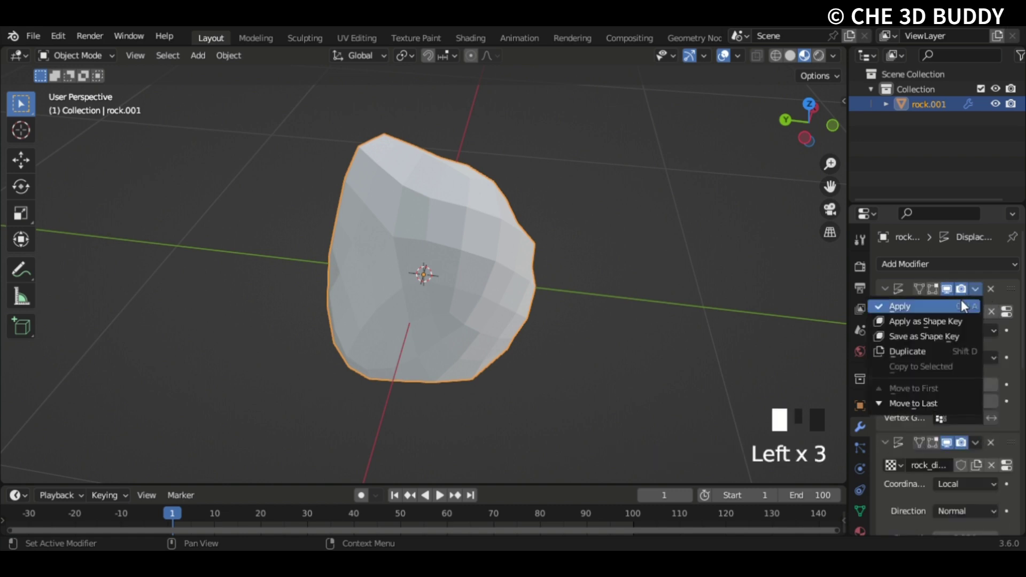
left_click(975, 289)
left_click(975, 288)
left_click(970, 310)
left_click(974, 291)
left_click(964, 310)
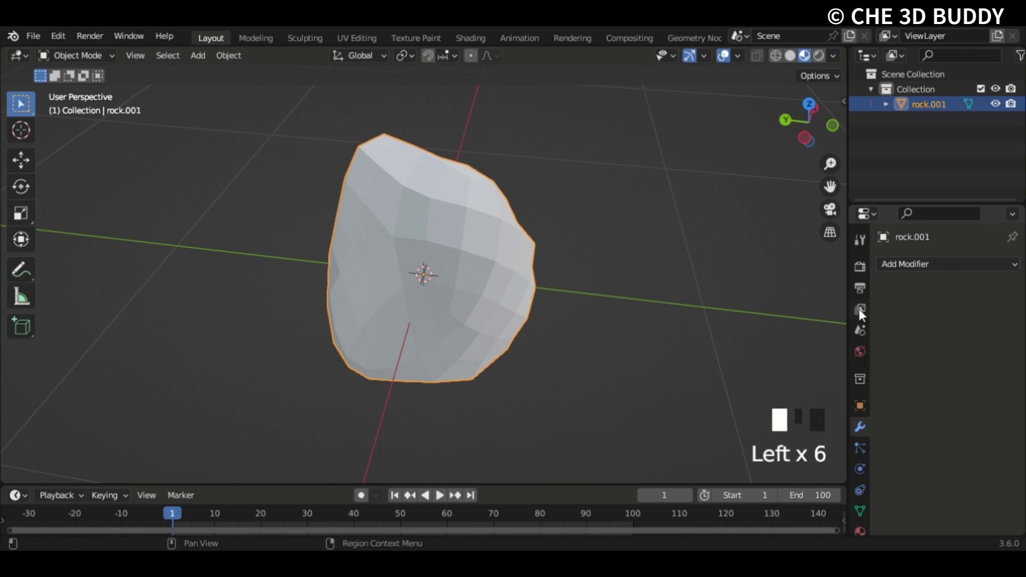
- Add a new material to the rock and give it a pink base color with hue 0.968 and saturation 0.731
middle_click_drag(839, 307, 507, 212)
scroll(312, 313, "up", 5)
scroll(656, 358, "down", 1)
middle_click_drag(389, 268, 648, 327)
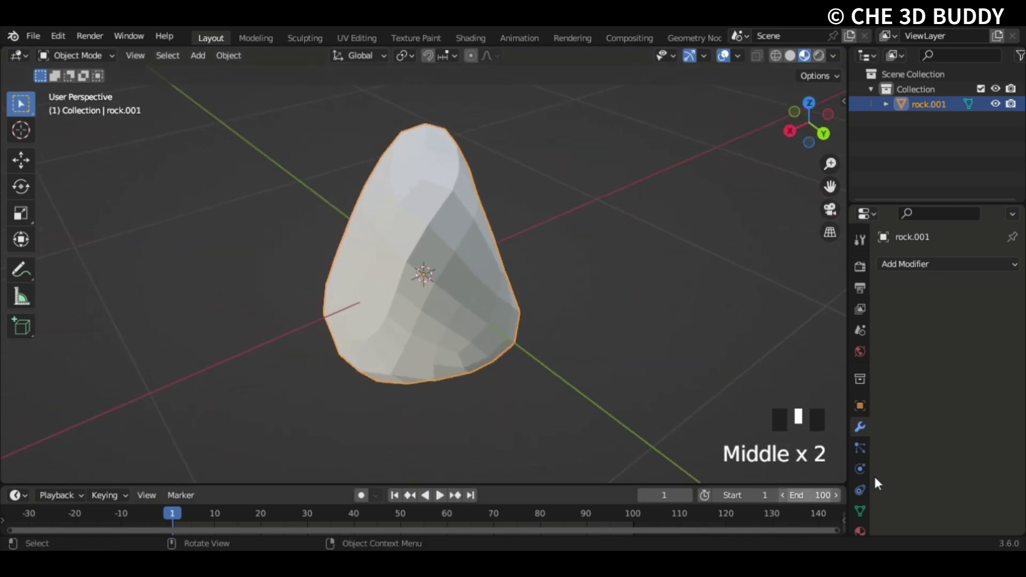
left_click(859, 531)
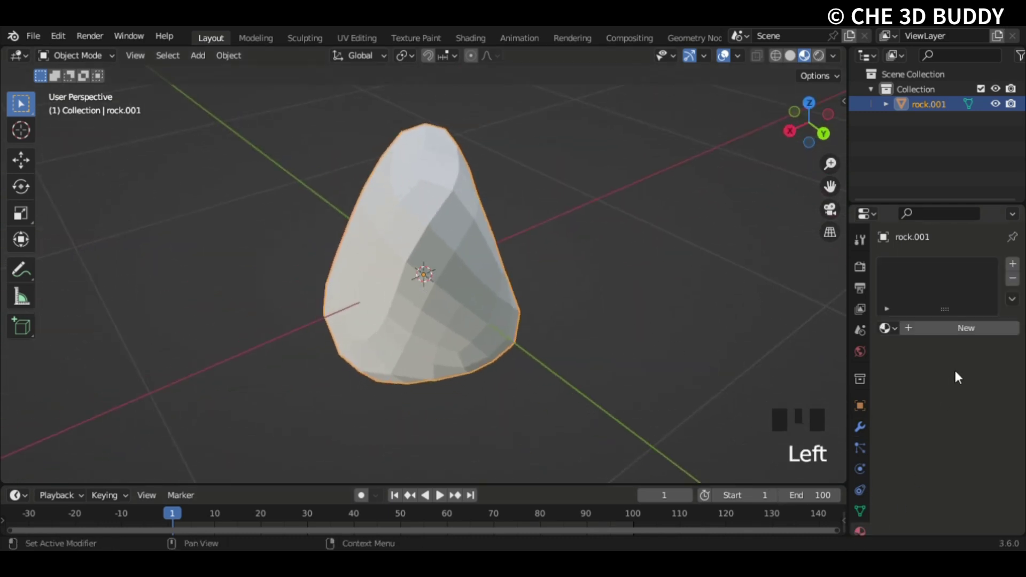
left_click(1010, 267)
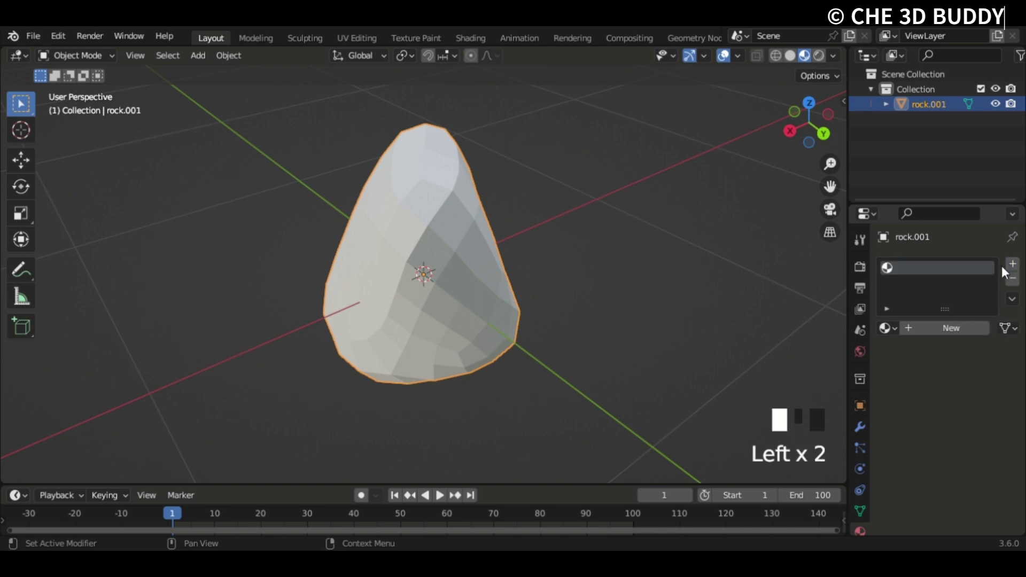
left_click(959, 328)
left_click(989, 486)
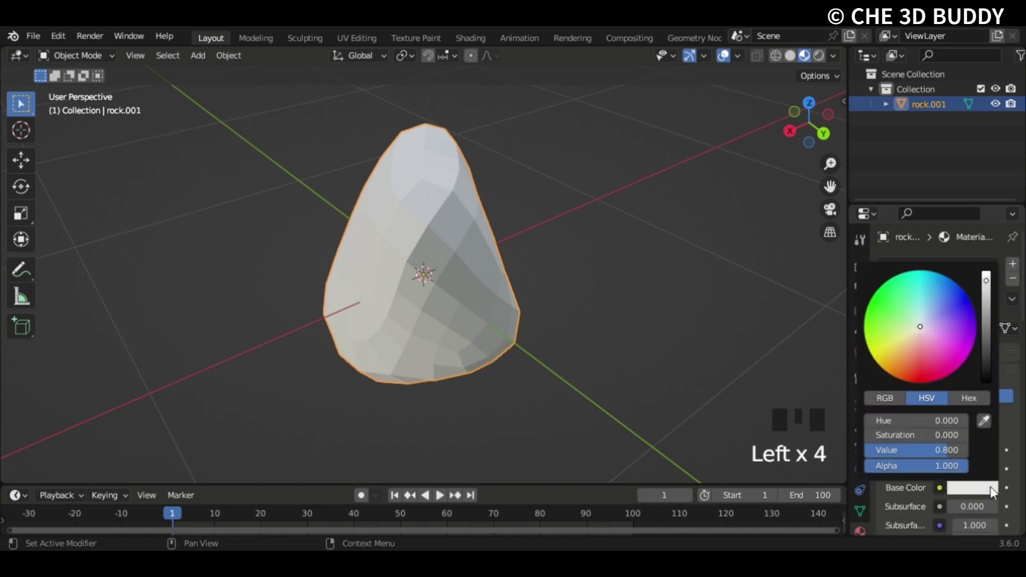
left_click_drag(924, 310, 934, 355)
- Show the viewport in Solid shading and turn the rock's base color black by lowering its value to 0
left_click(791, 56)
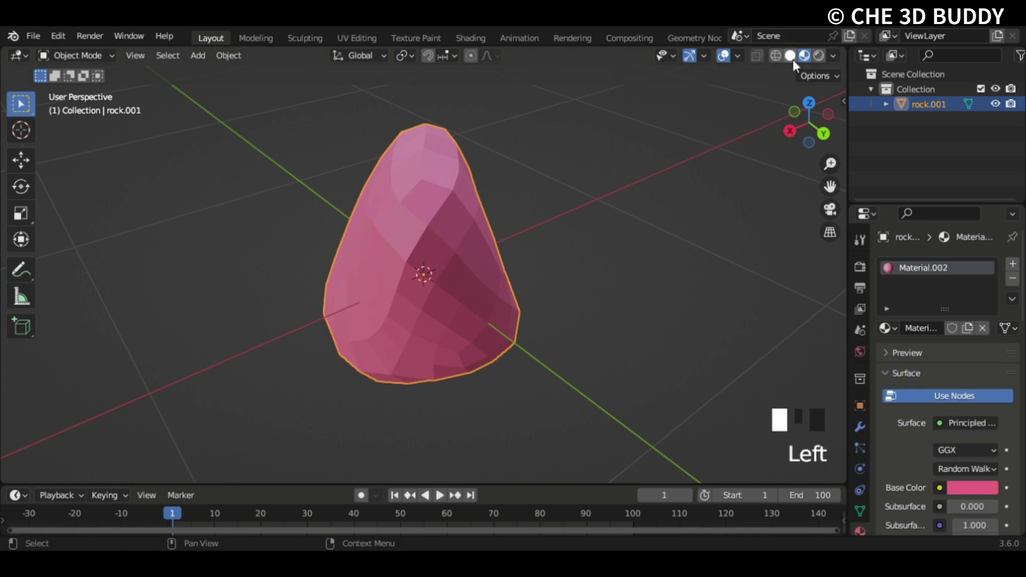
left_click(790, 56)
left_click(987, 486)
left_click_drag(986, 353, 986, 380)
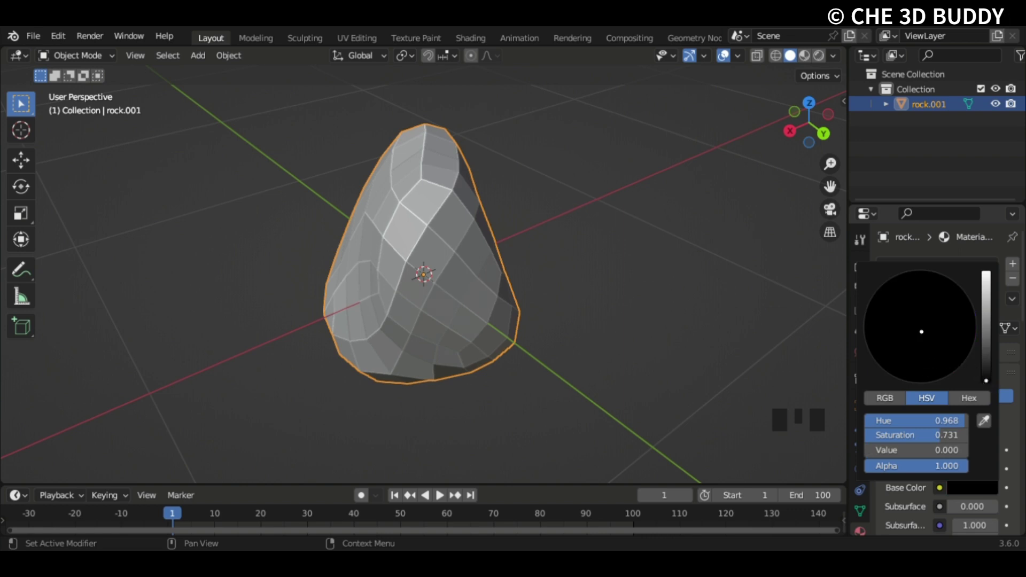
- Rotate the rock freely with trackball rotation until it lies on its side
middle_click_drag(835, 339, 488, 298)
key("r")
key("r")
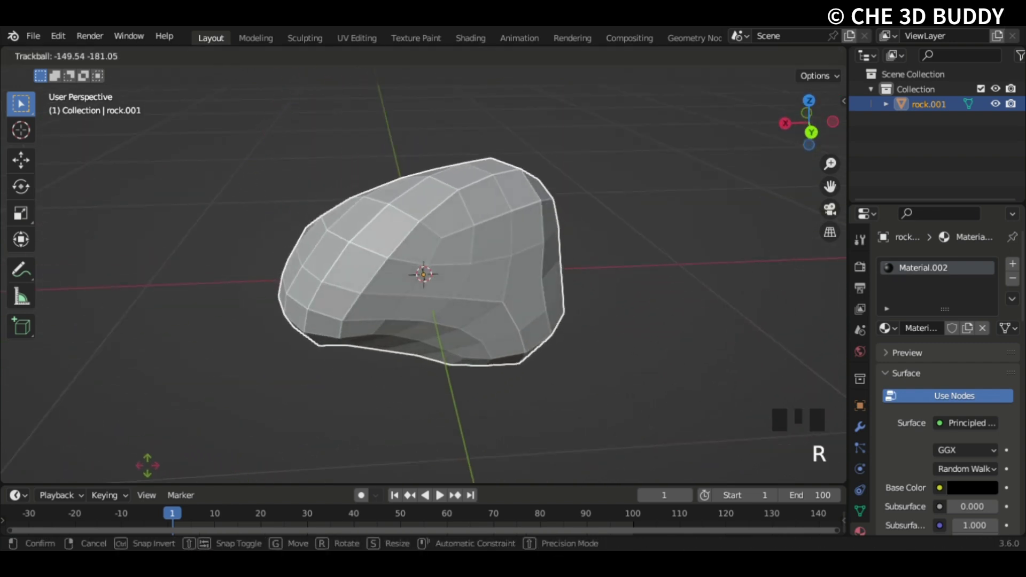
left_click(298, 390)
- Raise the rock about 1.33 m along the global Z axis and nudge it slightly higher
middle_click_drag(298, 389, 694, 383)
scroll(570, 374, "down", 5)
middle_click_drag(570, 374, 377, 337)
key("g")
key("z")
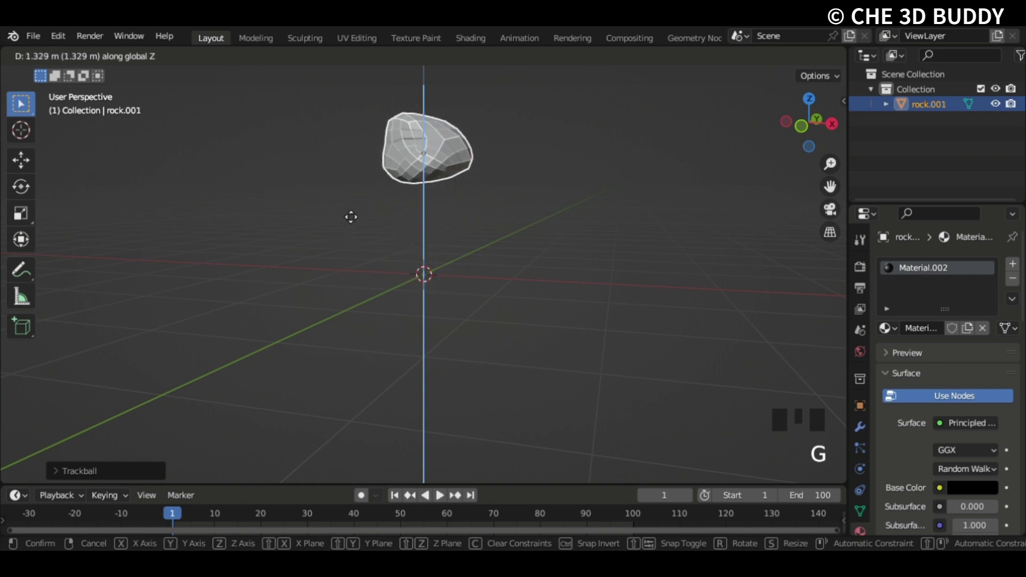
left_click(351, 216)
key("g")
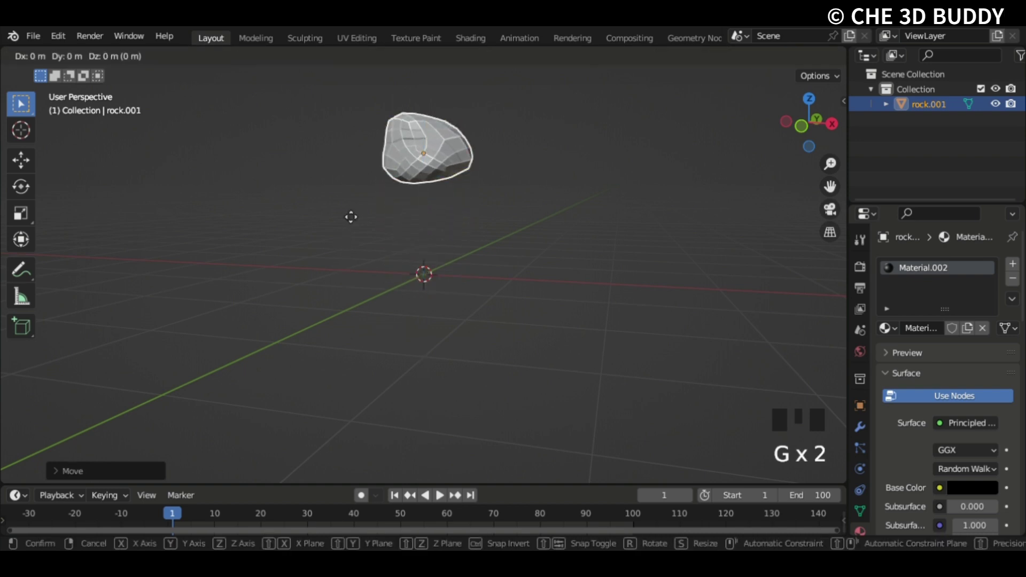
key("z")
left_click(342, 208)
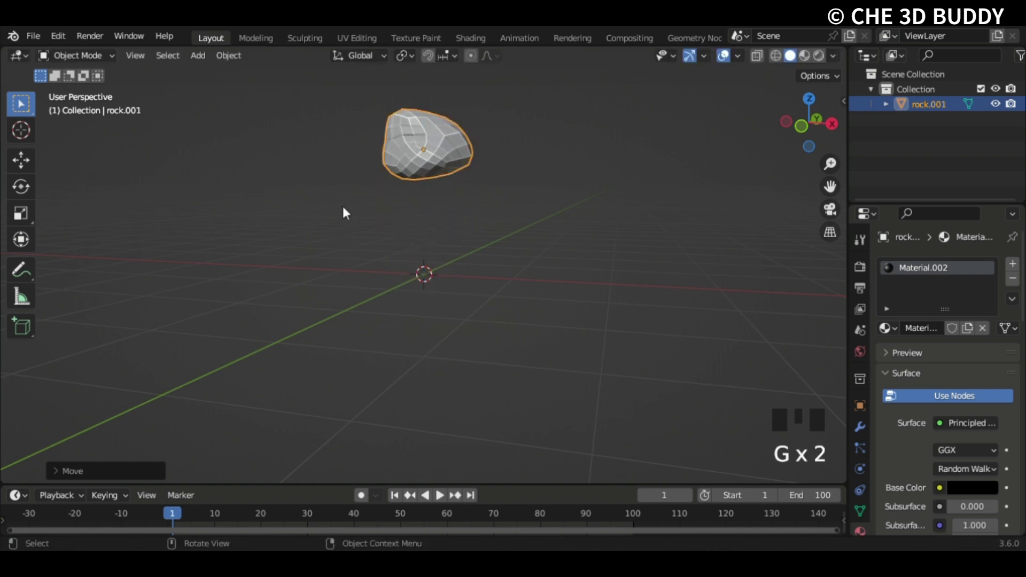
- Apply all transforms to the rock
key("ctrl+a")
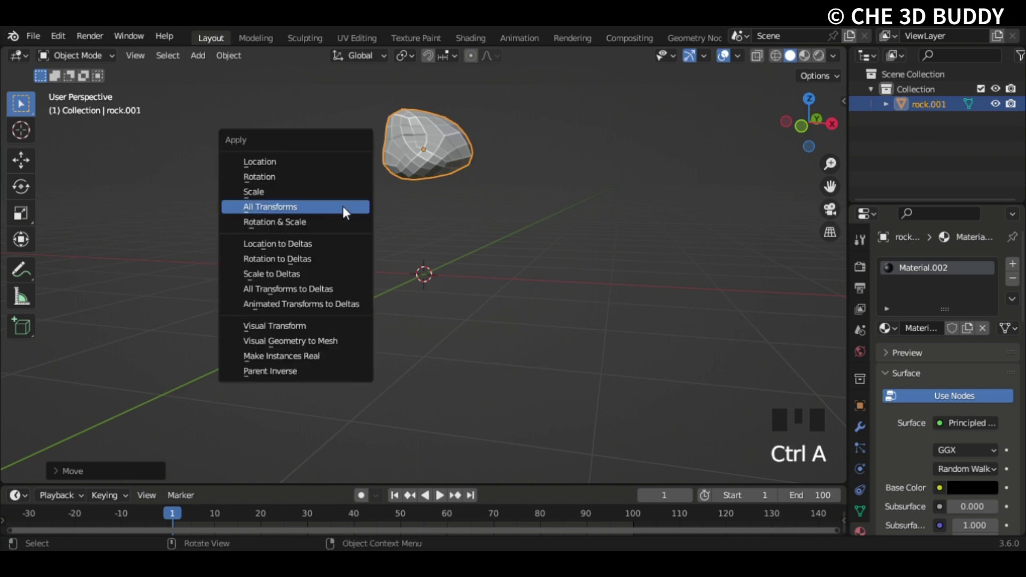
left_click(342, 207)
middle_click_drag(342, 207, 480, 252)
- Check the rock's location, rotation and scale values after applying the transforms
key("n")
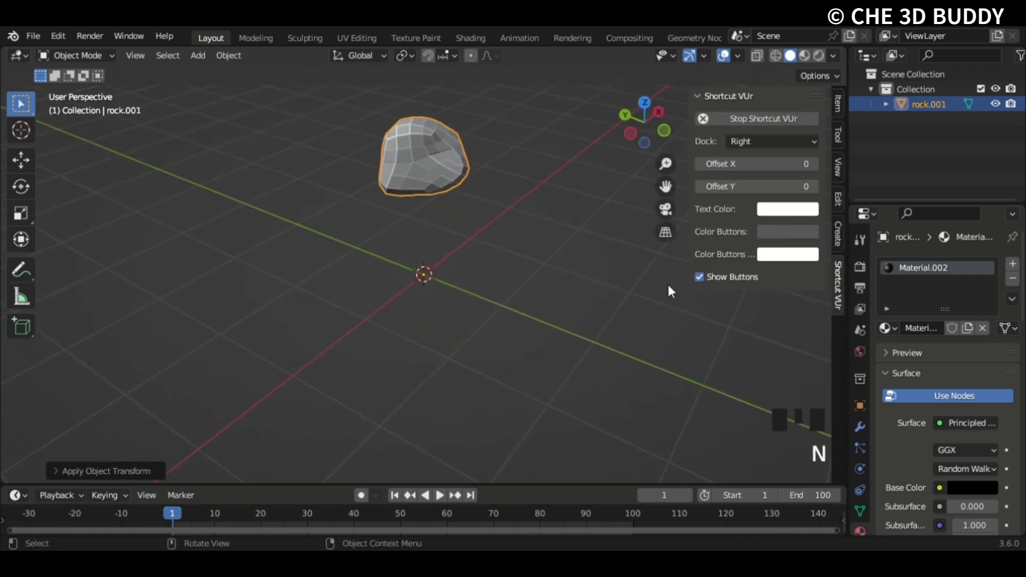
left_click(841, 176)
left_click(837, 163)
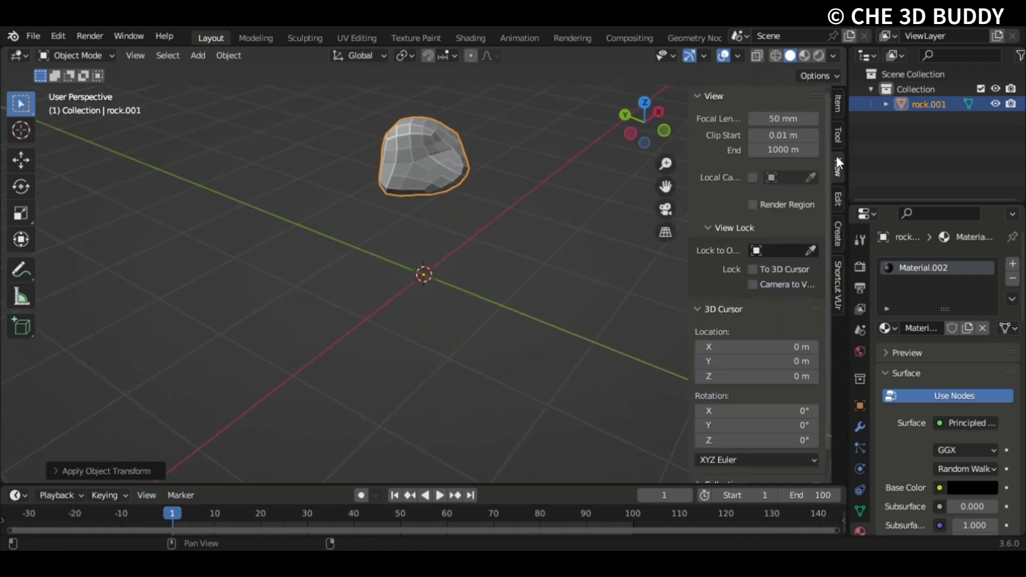
left_click(835, 147)
left_click(838, 100)
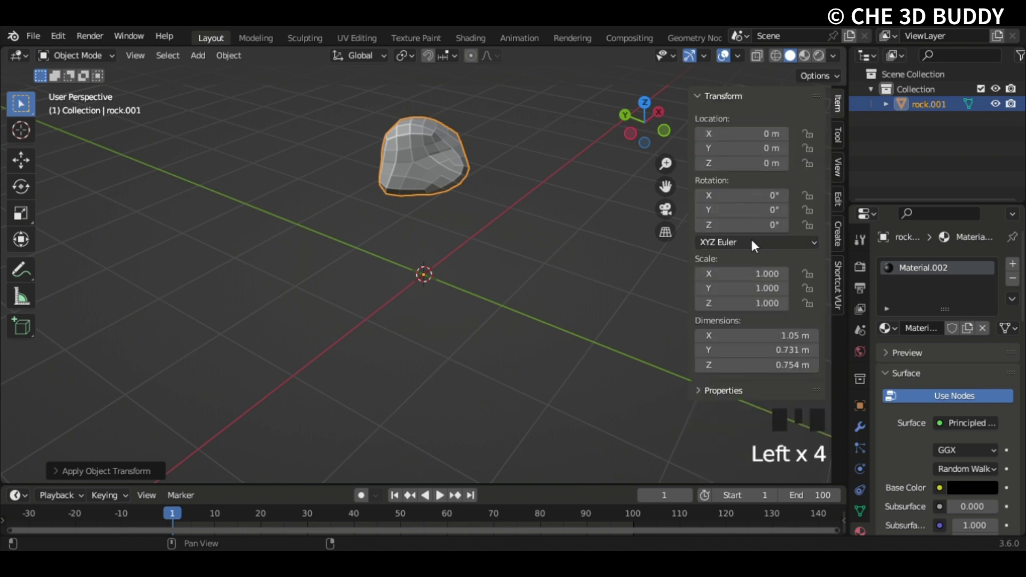
left_click(394, 197)
key("n")
- Center the view on the selected rock and inspect it from several angles and distances
middle_click_drag(489, 326, 580, 310)
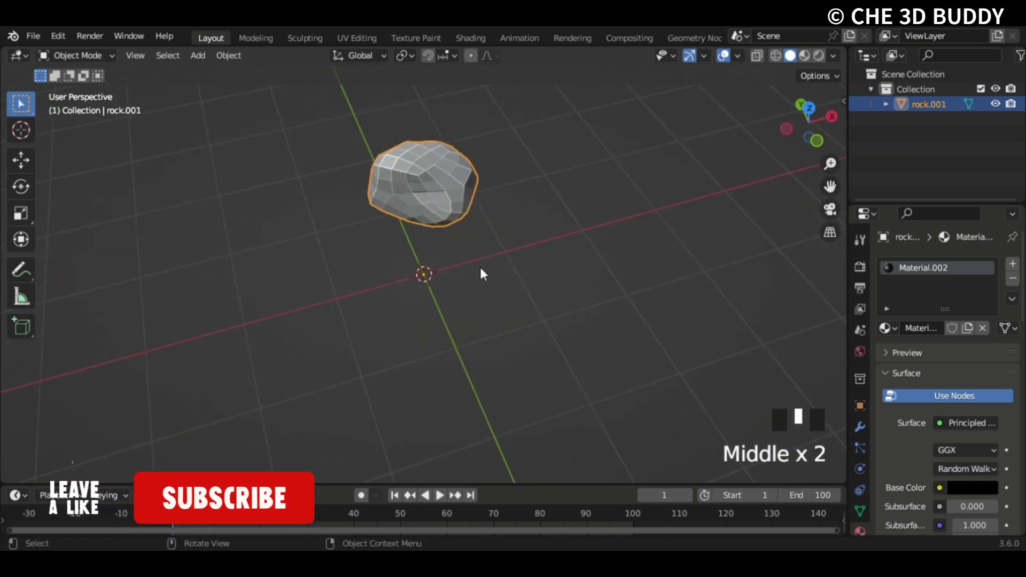
key("grave")
left_click(585, 319)
middle_click_drag(566, 319, 164, 256)
scroll(393, 273, "down", 5)
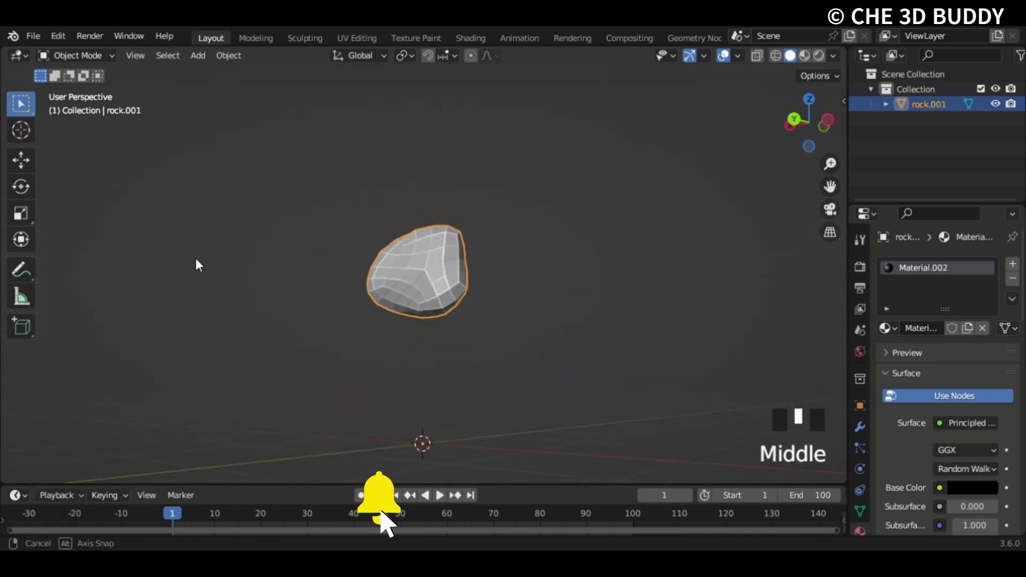
middle_click_drag(394, 272, 564, 301)
scroll(457, 300, "up", 3)
scroll(522, 255, "down", 3)
key("shift+a")
mouse_move(503, 244)
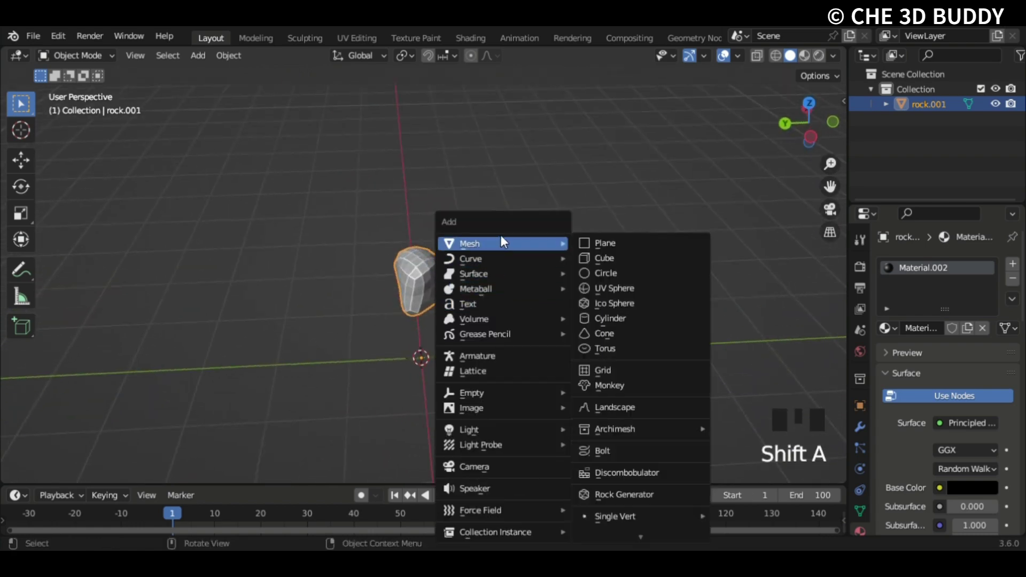
left_click(605, 258)
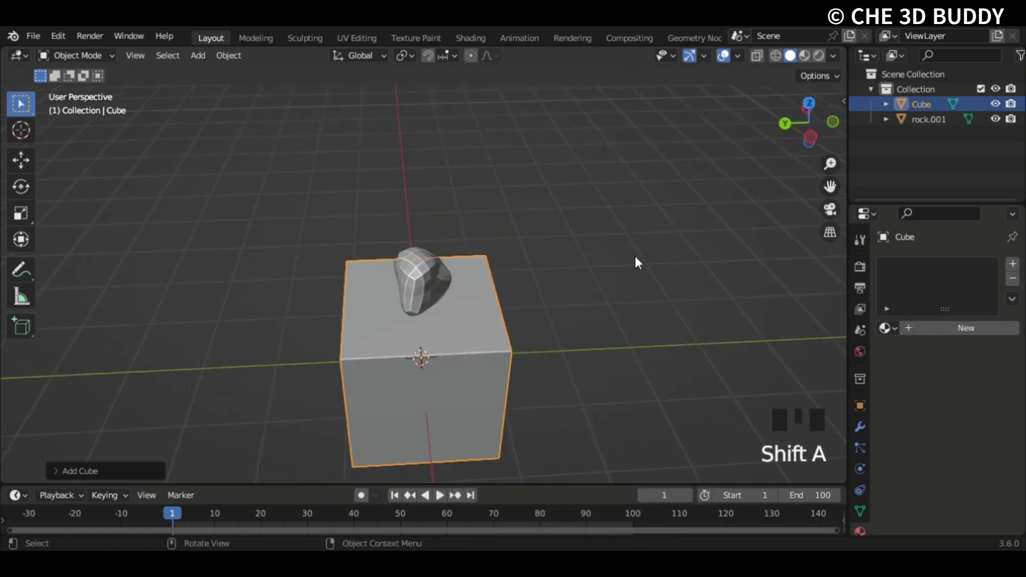
key("Delete")
- Replace the cube with a mesh plane and scale it up into a large ground surface beneath the rock
key("shift+a")
mouse_move(491, 244)
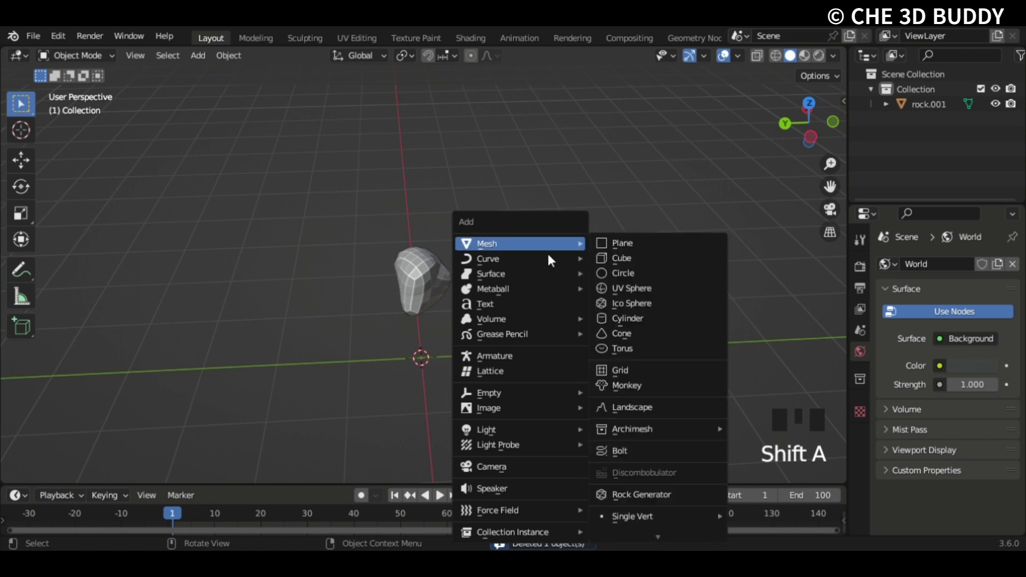
left_click(601, 239)
key("s")
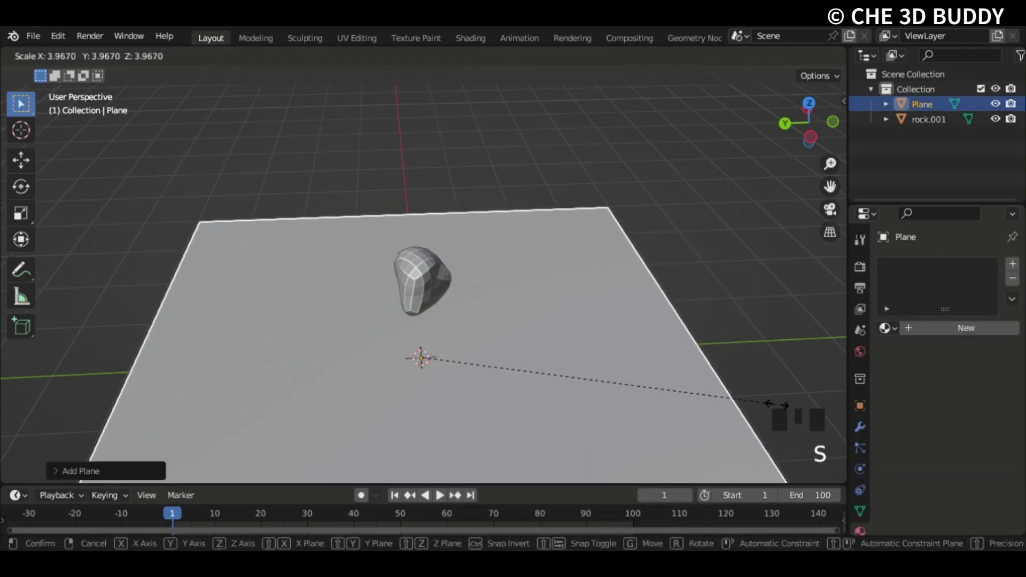
left_click(35, 388)
- Make the plane a passive rigid body and check its physics settings
middle_click_drag(385, 289, 393, 331)
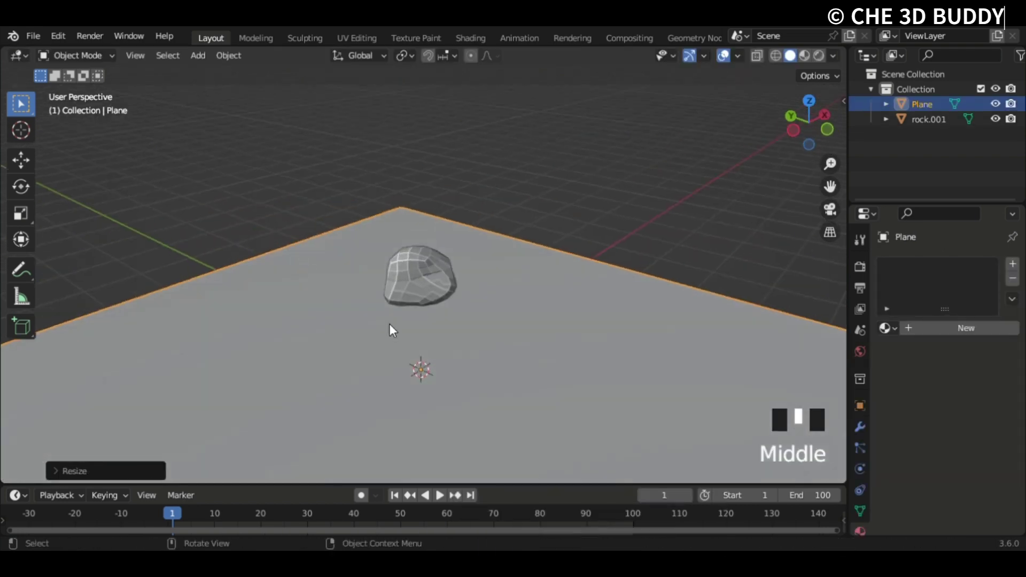
left_click(860, 425)
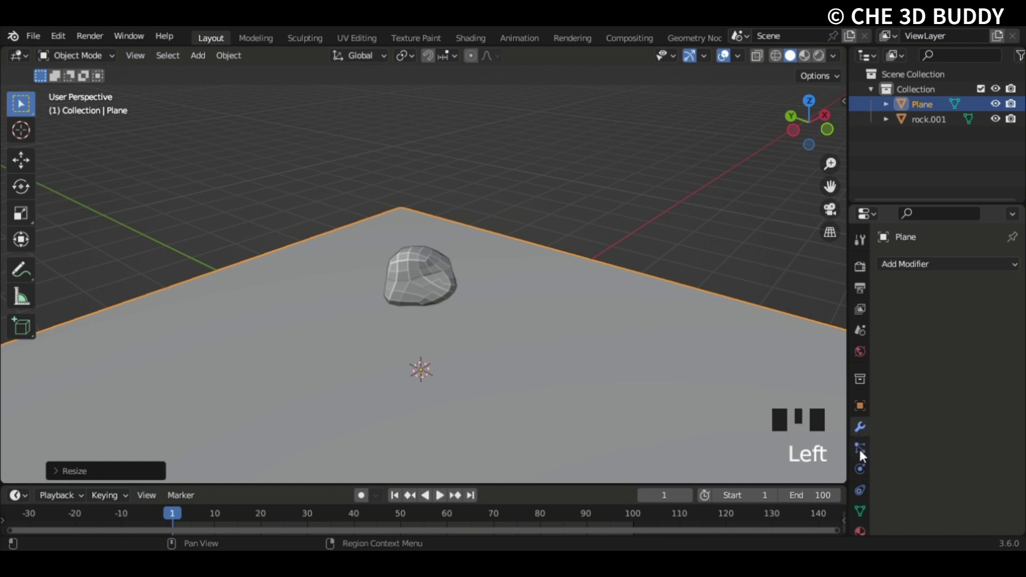
left_click(860, 449)
left_click(859, 469)
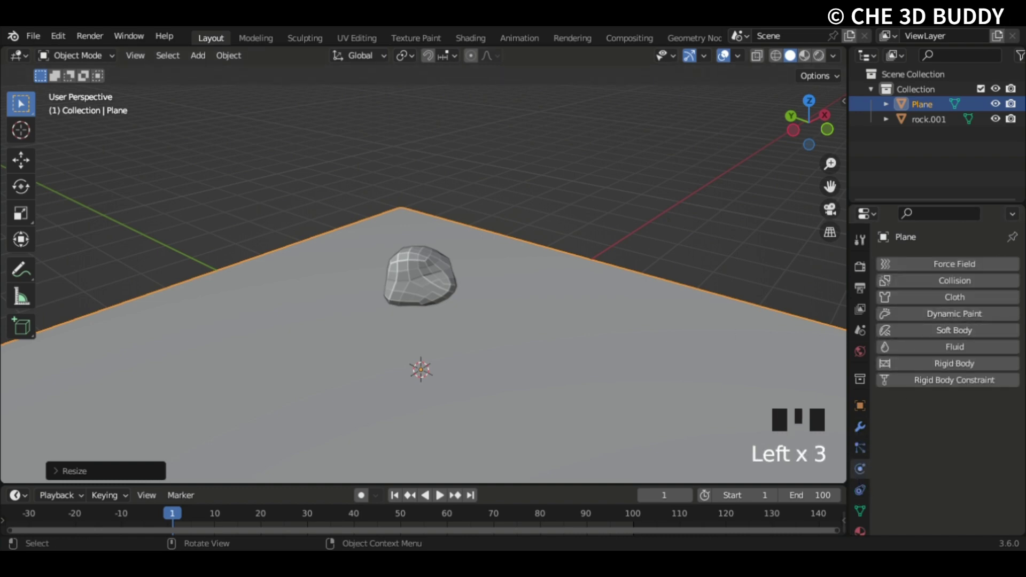
left_click(229, 55)
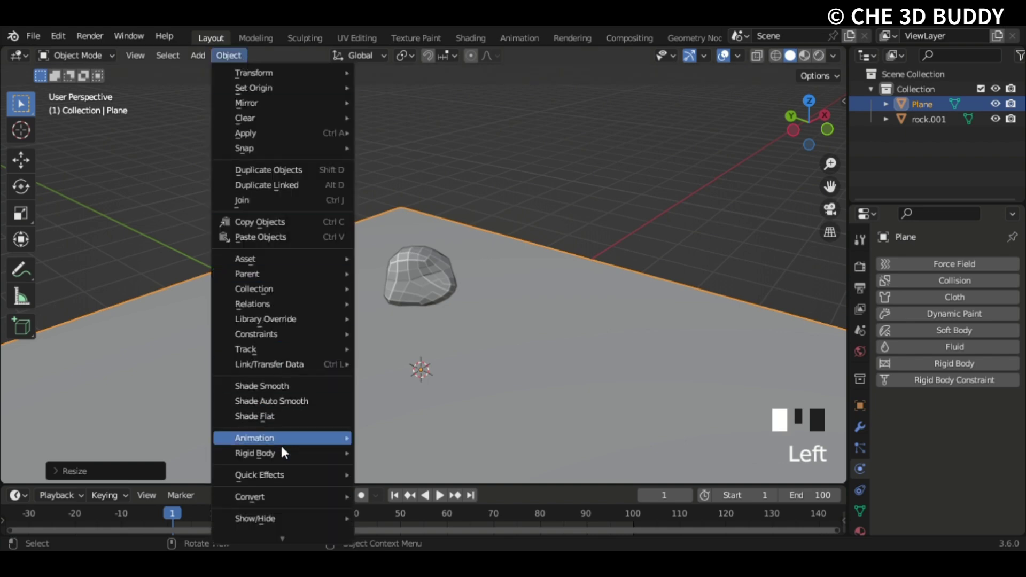
mouse_move(281, 450)
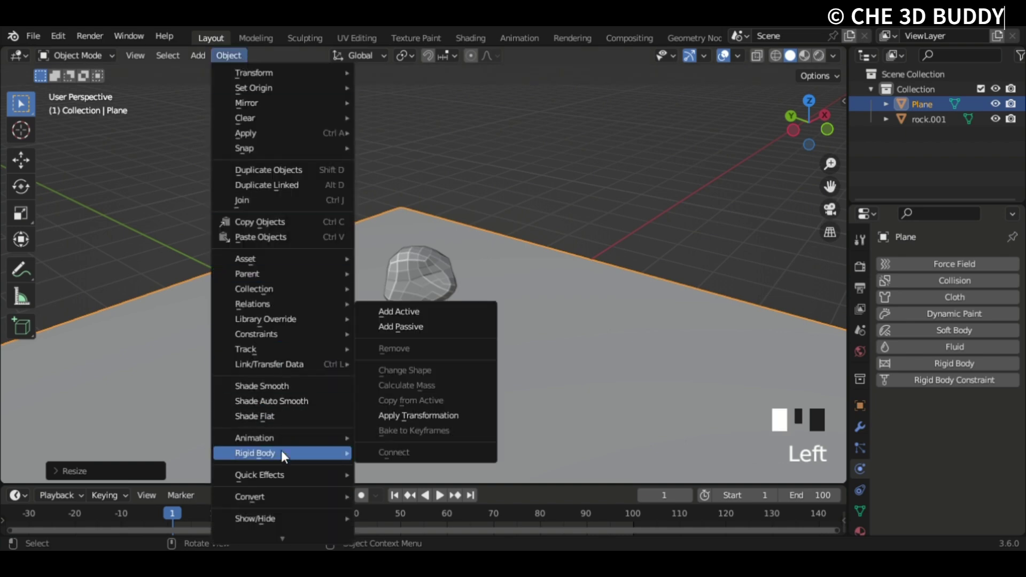
left_click(440, 326)
scroll(957, 414, "down", 2)
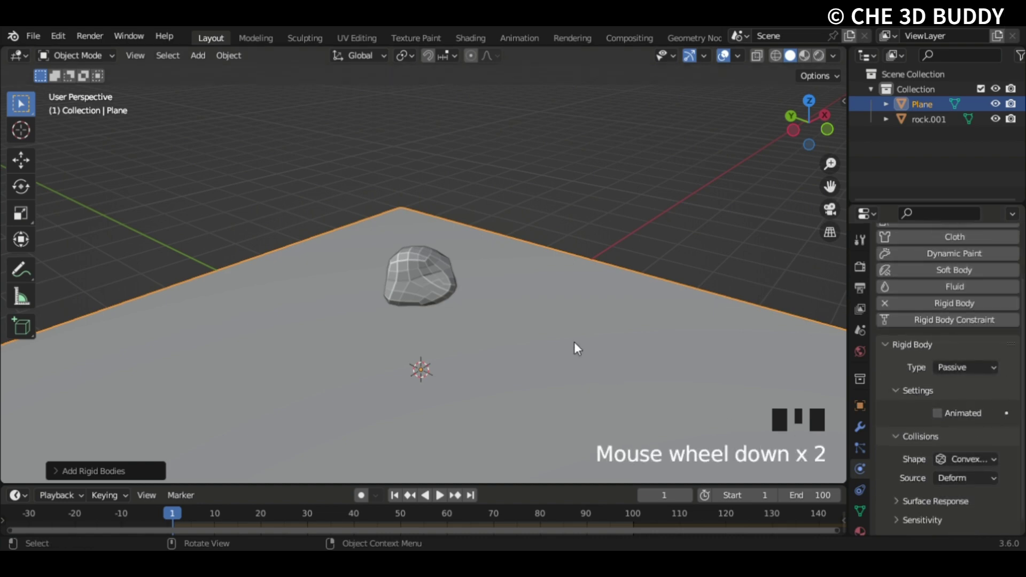
scroll(633, 342, "down", 2)
- Select the rock above the plane
middle_click_drag(610, 378, 540, 339)
scroll(372, 287, "up", 3)
middle_click_drag(374, 287, 337, 310)
left_click(405, 266)
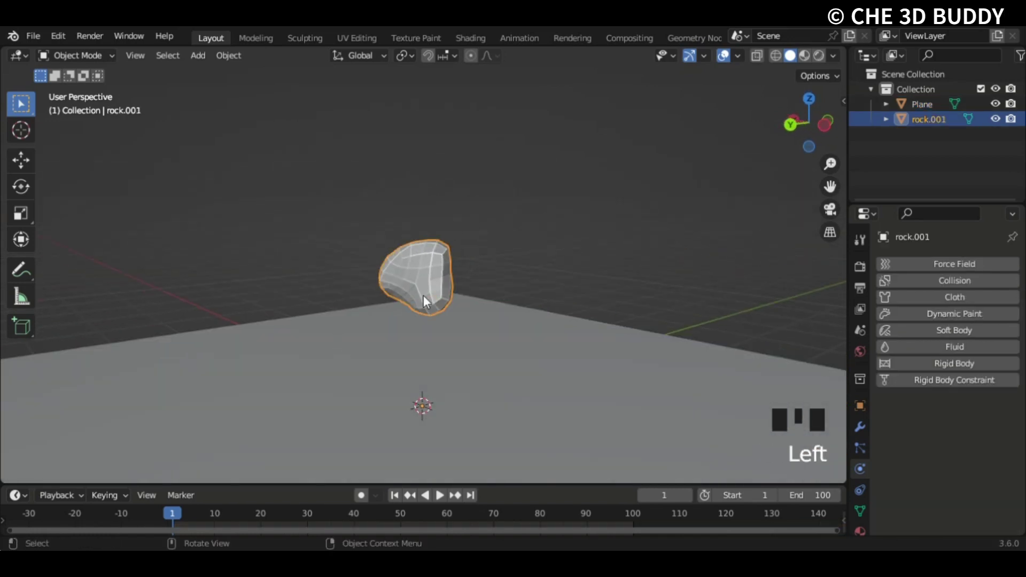
left_click(221, 57)
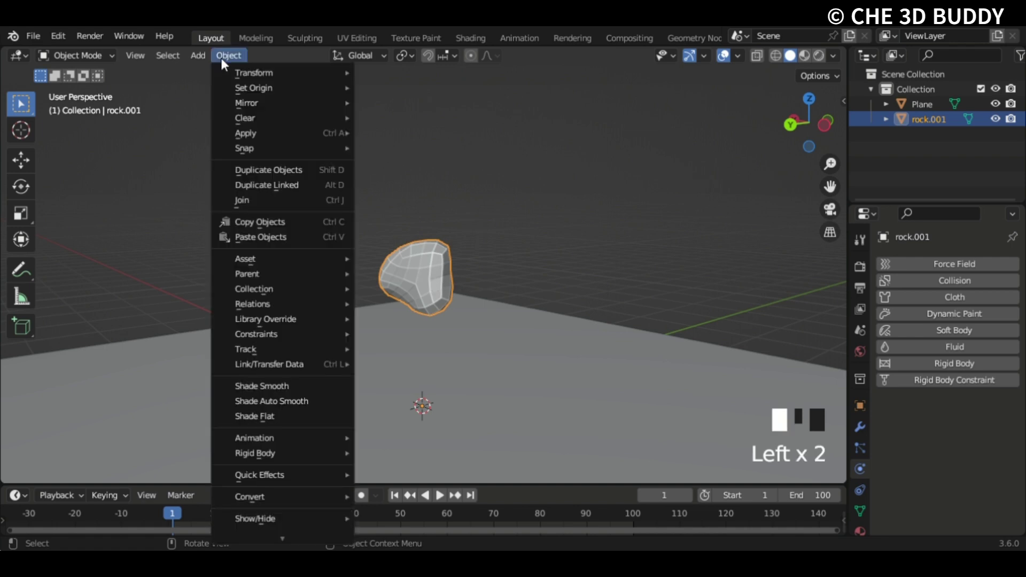
mouse_move(303, 453)
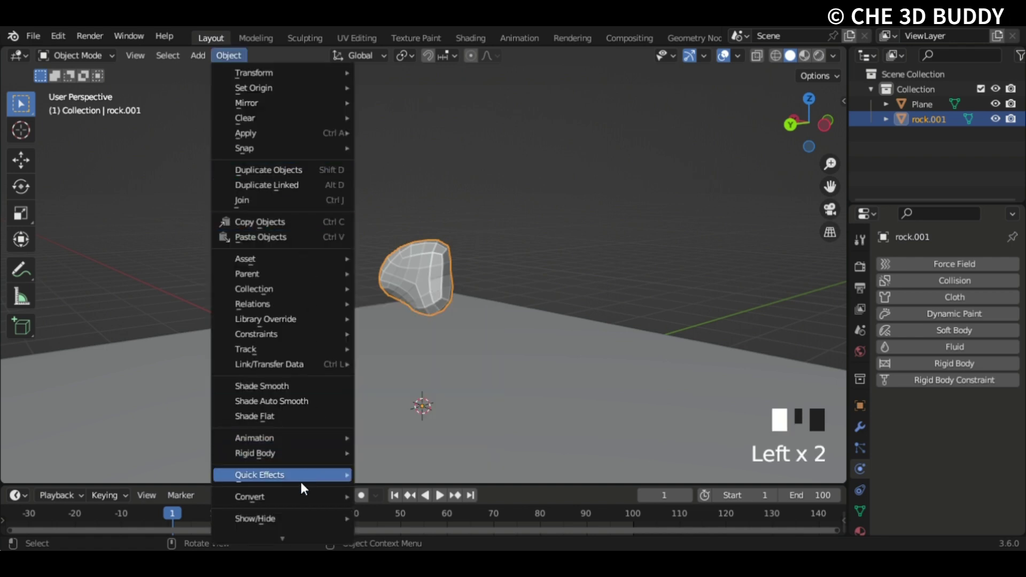
mouse_move(298, 476)
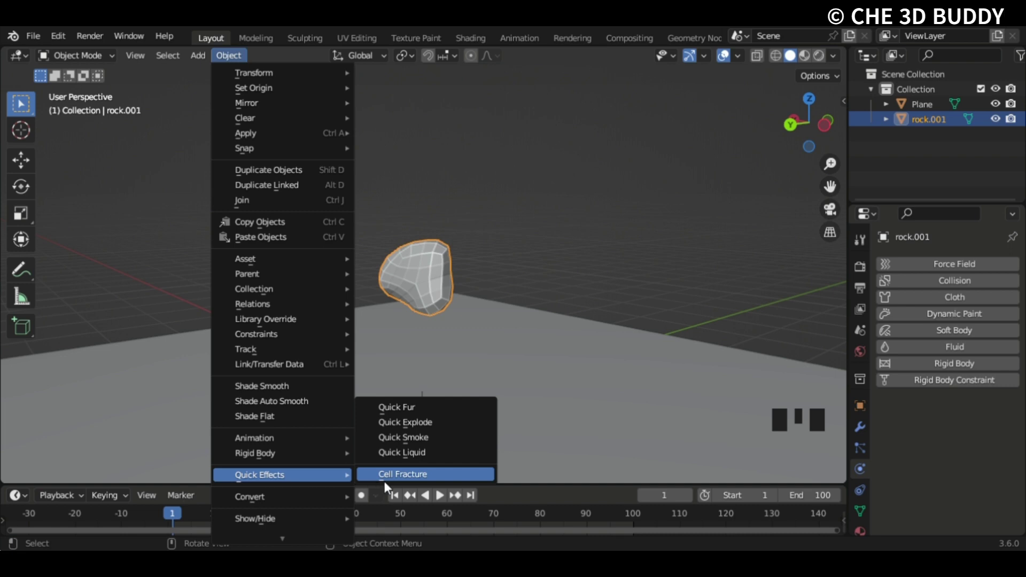
key("Escape")
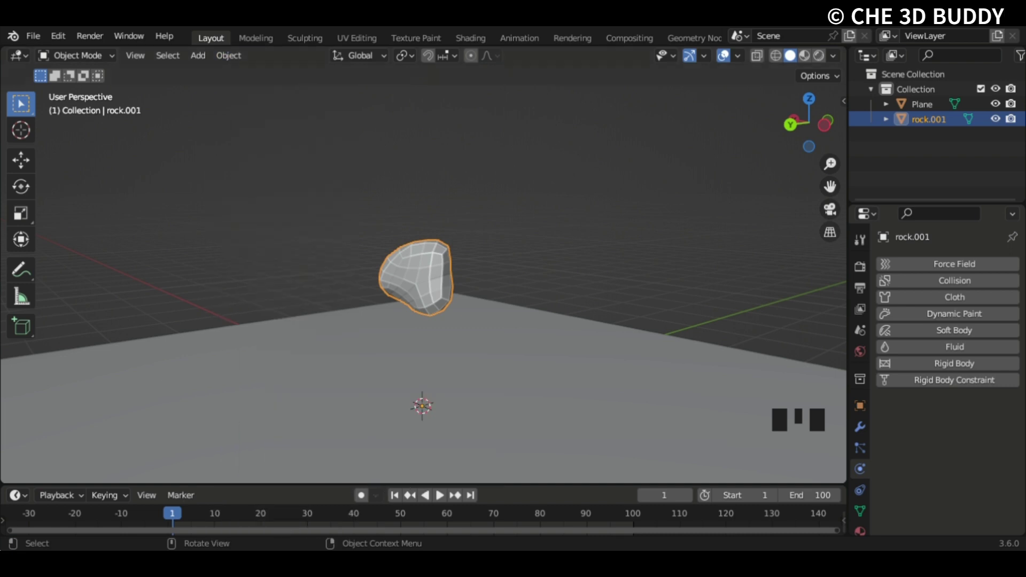
left_click(64, 35)
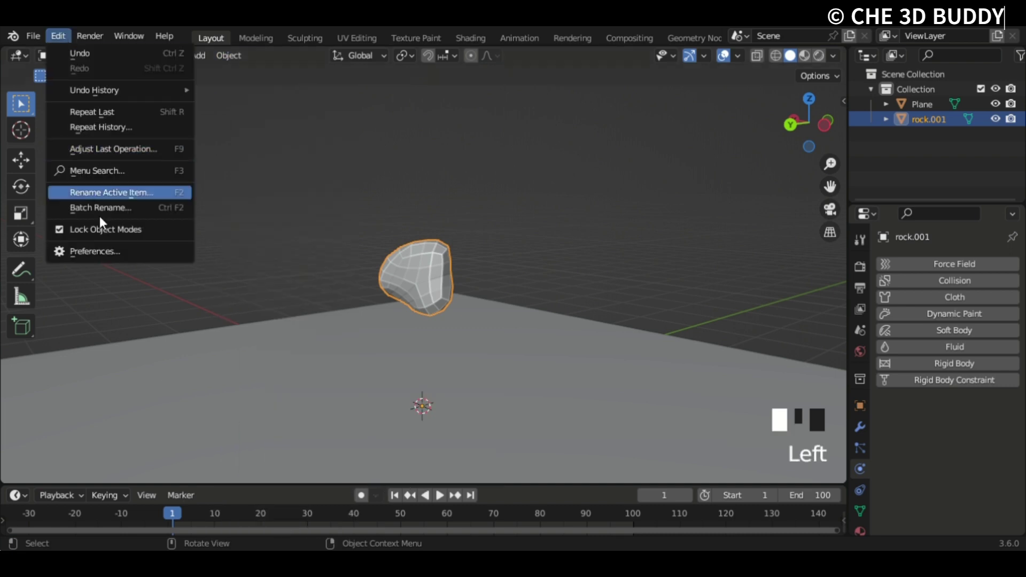
left_click(99, 254)
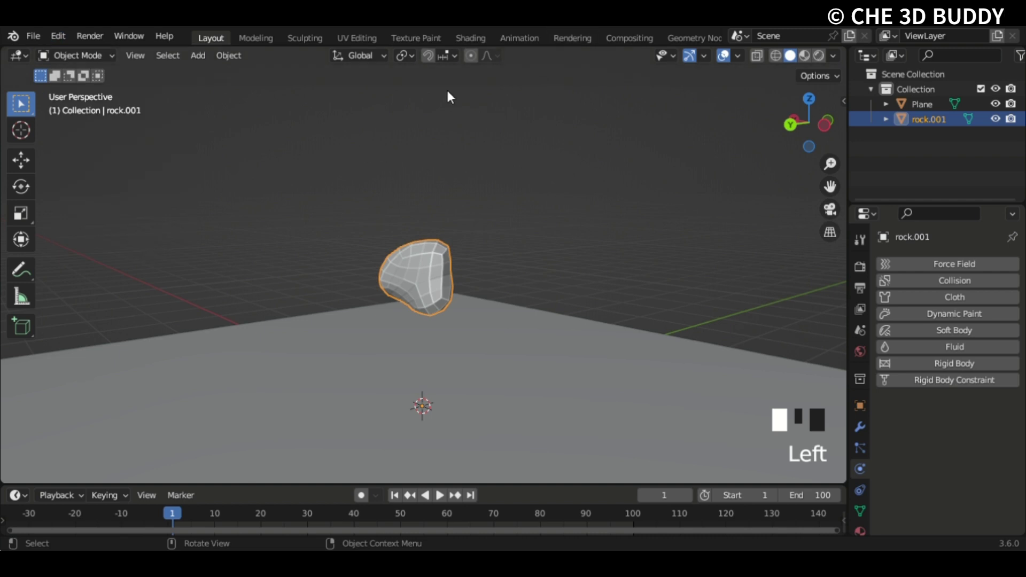
- Open the Cell Fracture settings for the selected rock and shift the dialog so all its options are visible
middle_click_drag(302, 309, 342, 291)
right_click_drag(406, 287, 383, 273)
left_click(233, 55)
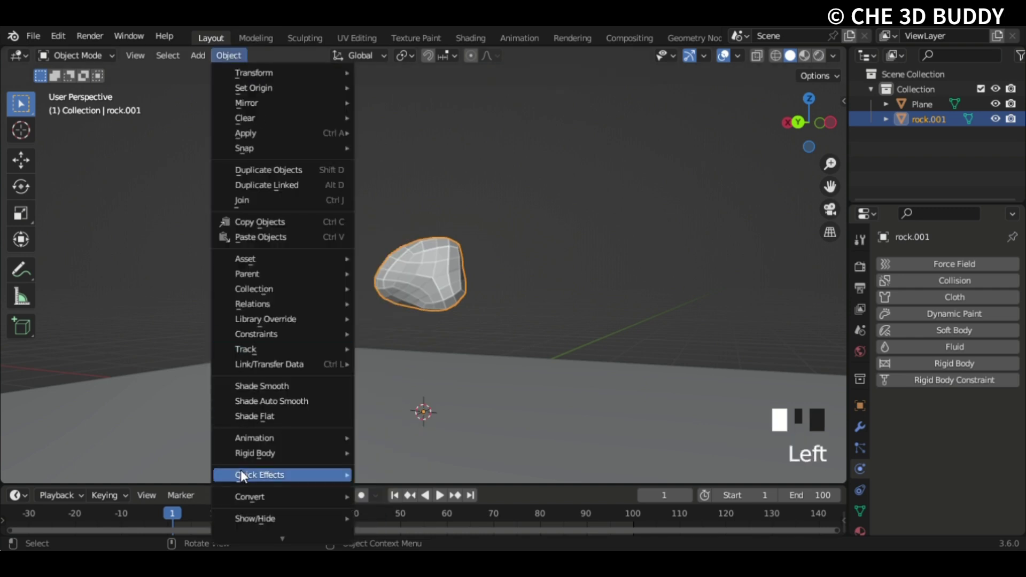
mouse_move(351, 493)
mouse_move(328, 473)
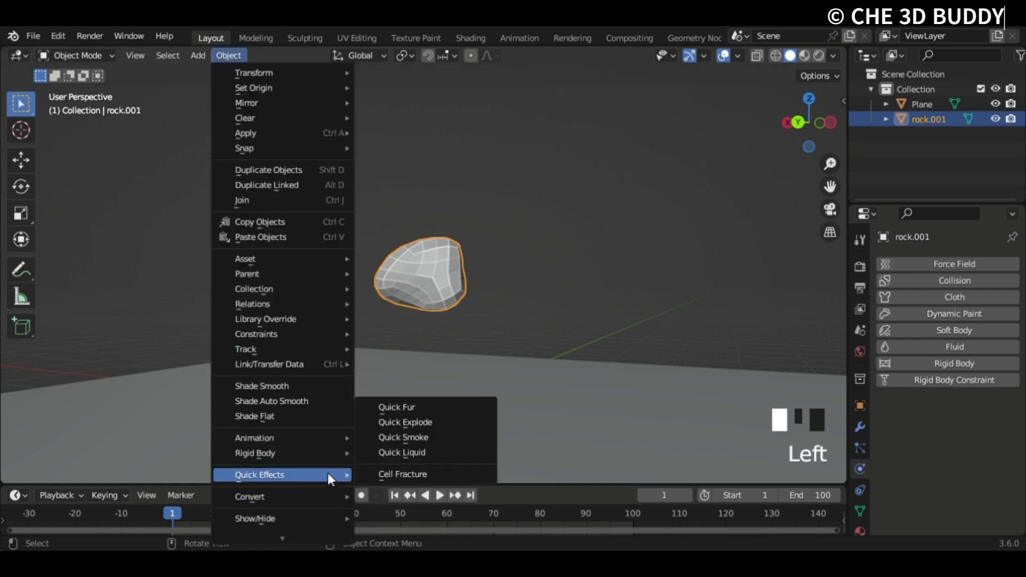
left_click(364, 476)
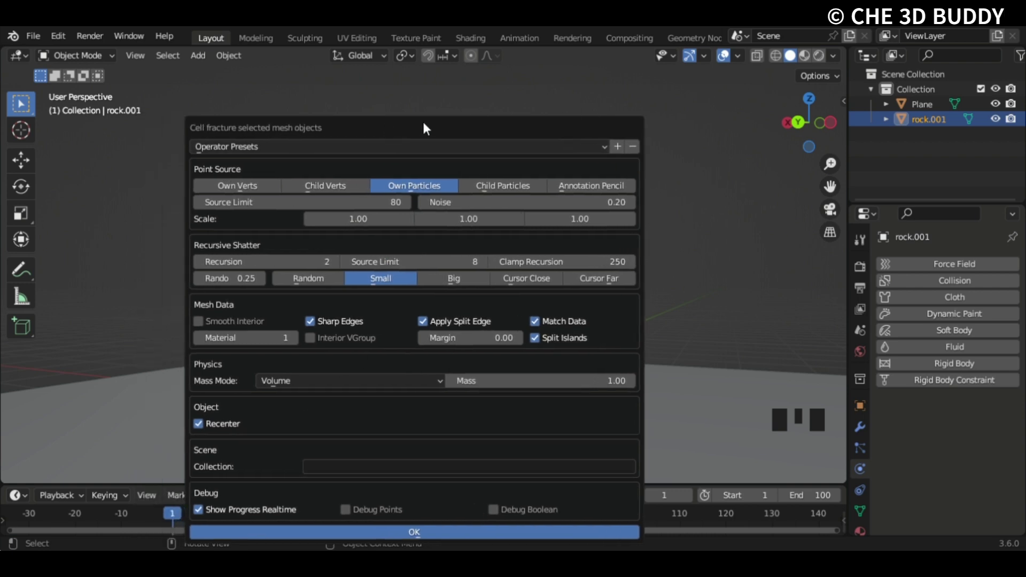
left_click_drag(427, 127, 472, 103)
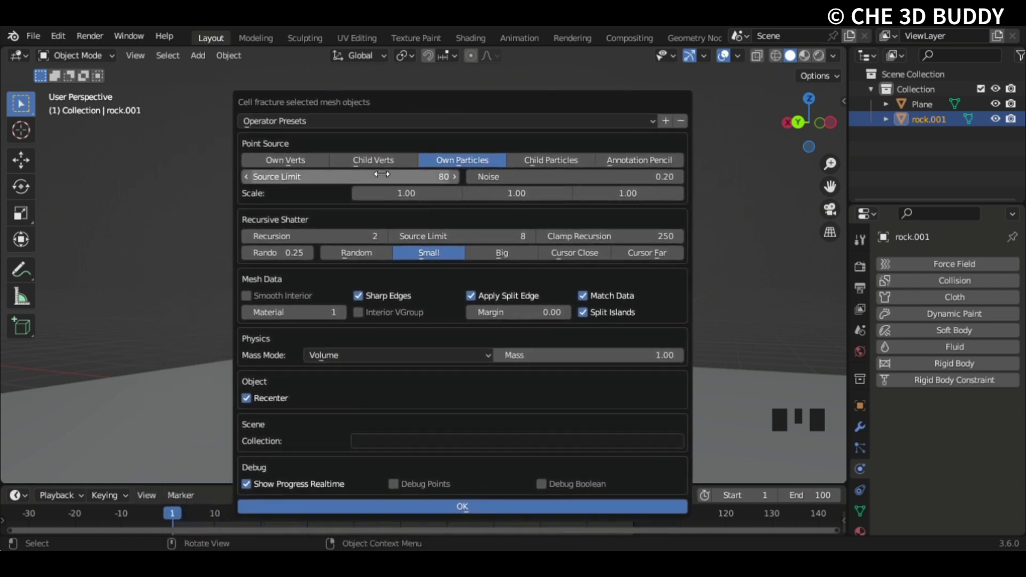
- Set the fracture's point source limit to 100
left_click(345, 182)
type("100")
key("Return")
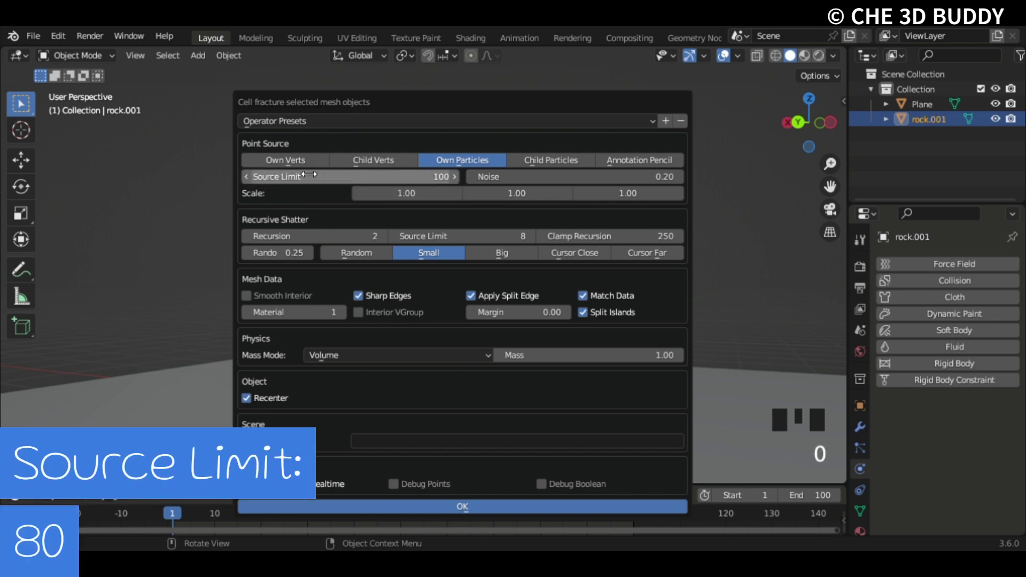
- Set the fracture's point source limit to 80, keep the noise at 0.20 and set the recursion to 2
left_click(309, 174)
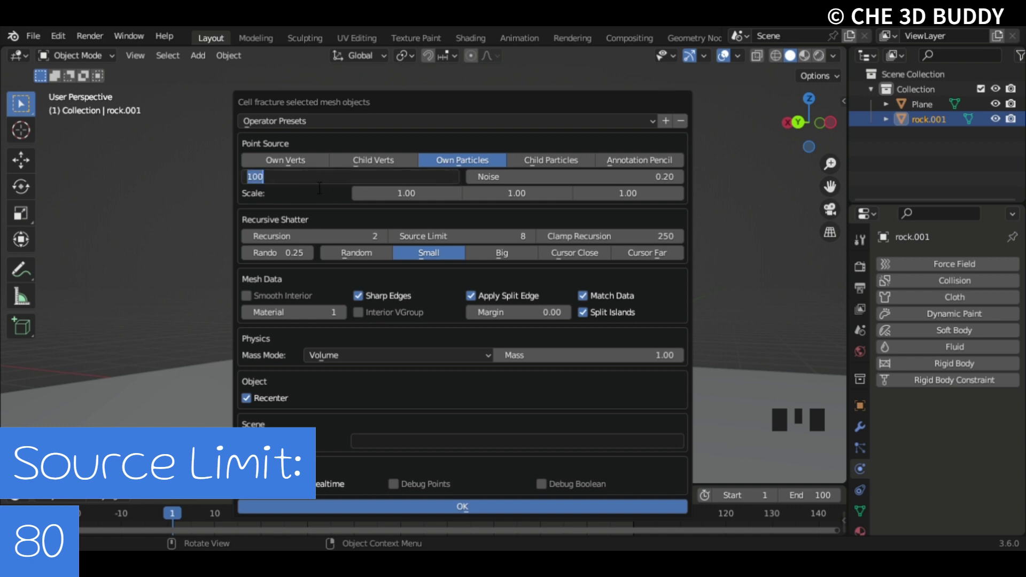
type("80")
key("Return")
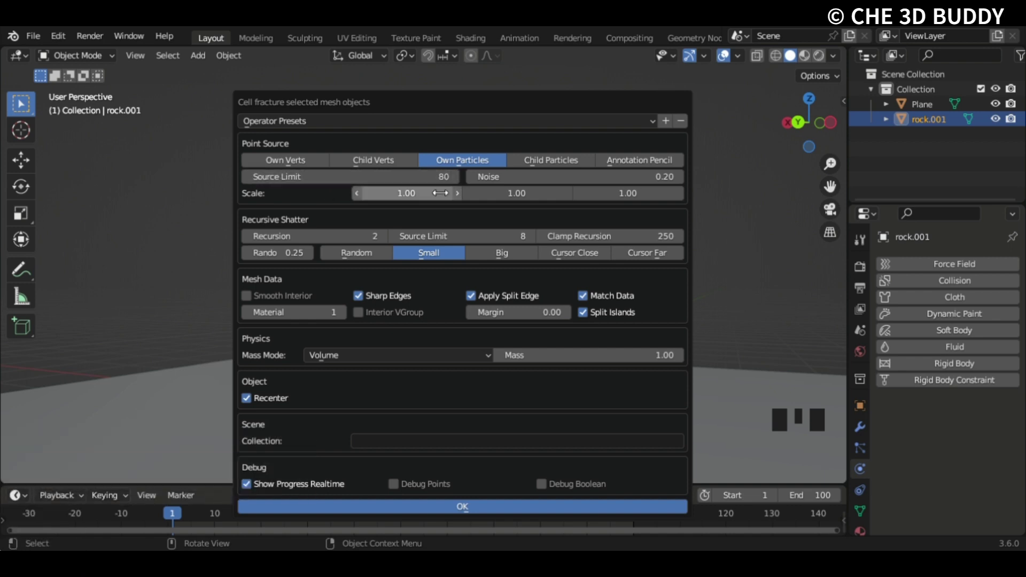
left_click(661, 180)
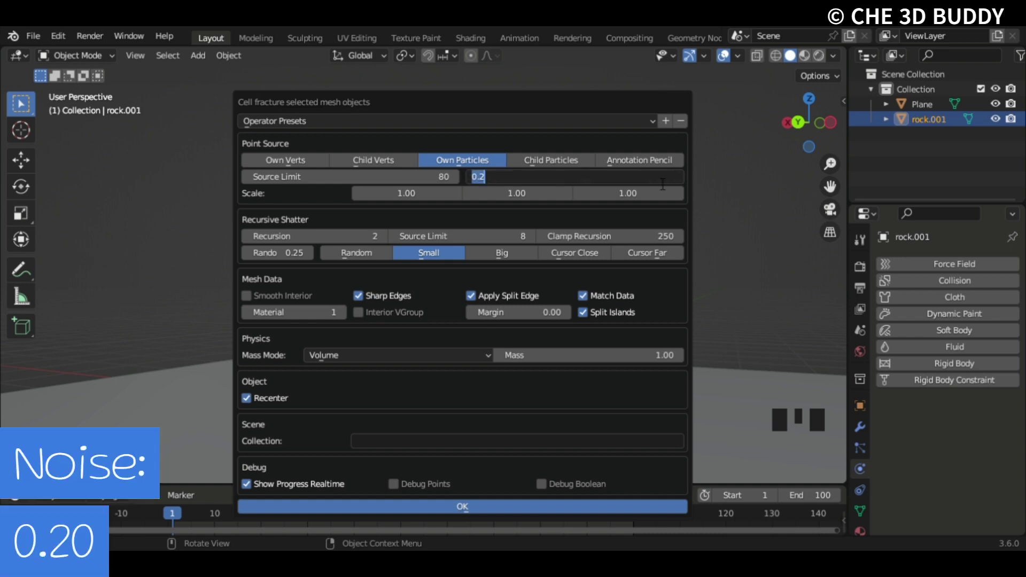
key("Return")
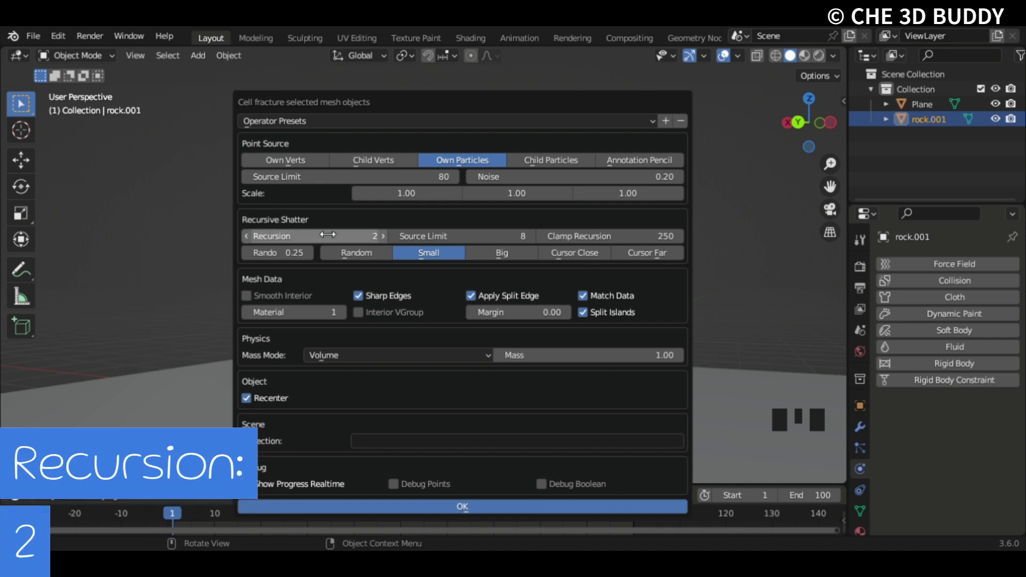
left_click(289, 238)
type("2")
key("Return")
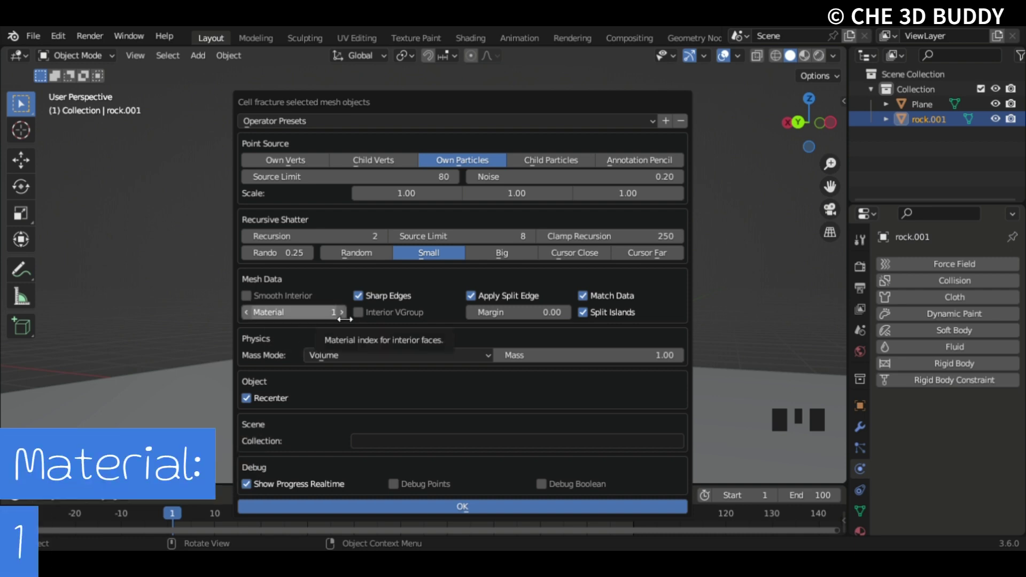
- Leave the interior material index at 1 and run the cell fracture on the rock
left_click(245, 312)
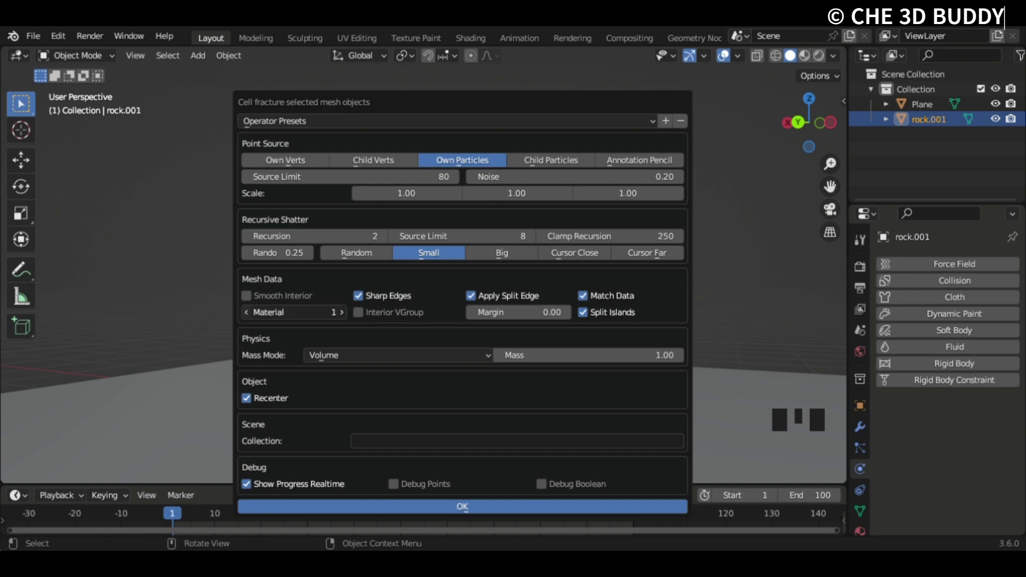
left_click(342, 312)
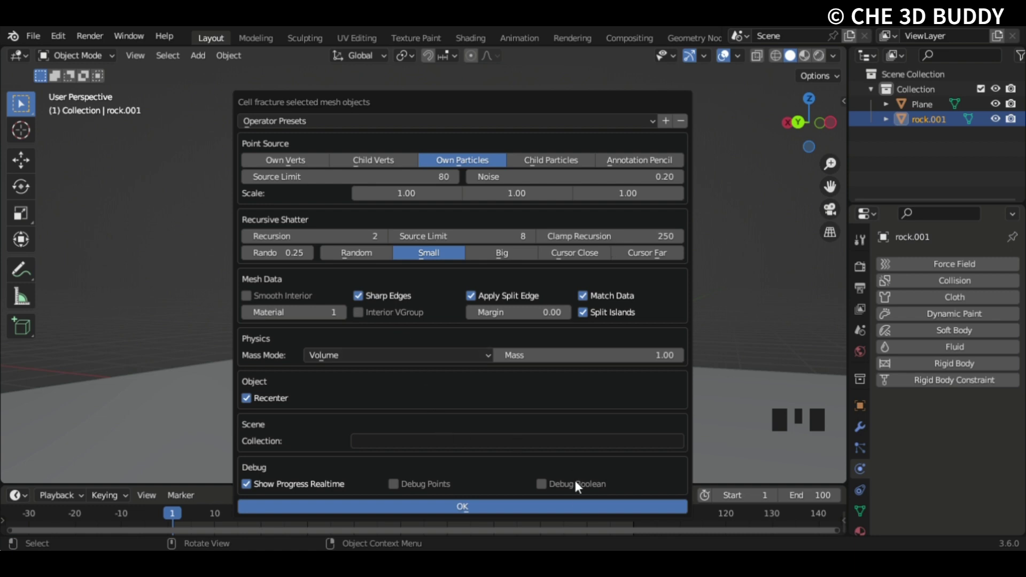
left_click(542, 506)
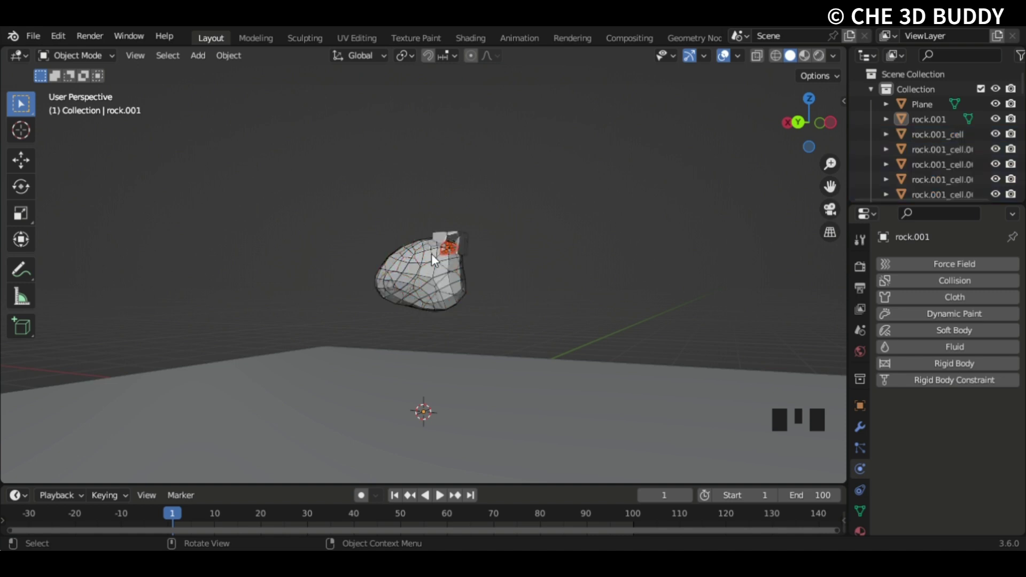
- Inspect the fractured rock up close from several angles and look through its cell pieces in the object list
left_click(442, 266)
left_click(431, 253)
scroll(463, 415, "up", 2)
middle_click_drag(458, 342, 645, 386)
scroll(643, 380, "up", 5)
middle_click_drag(574, 328, 452, 246)
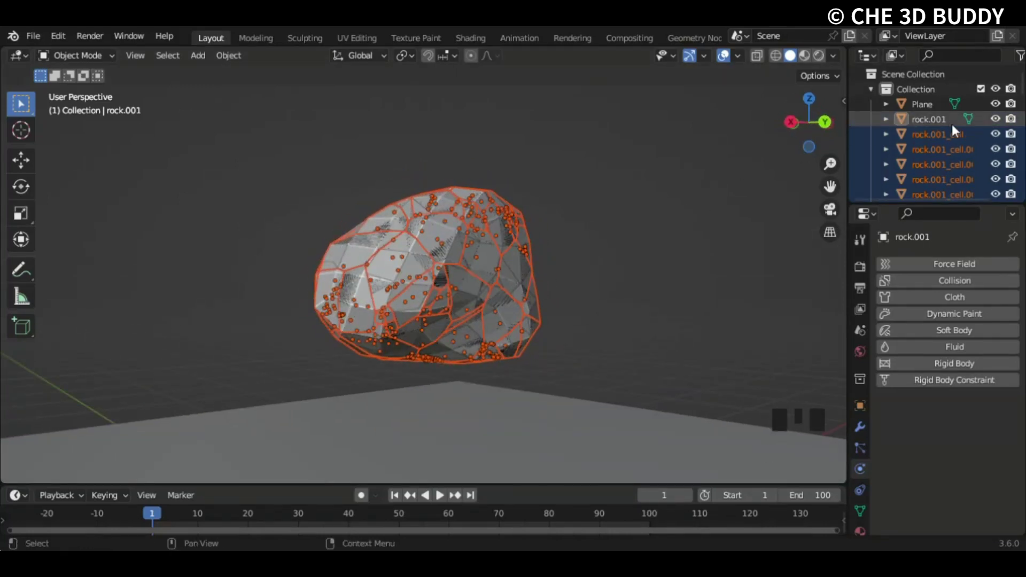
scroll(933, 160, "down", 15)
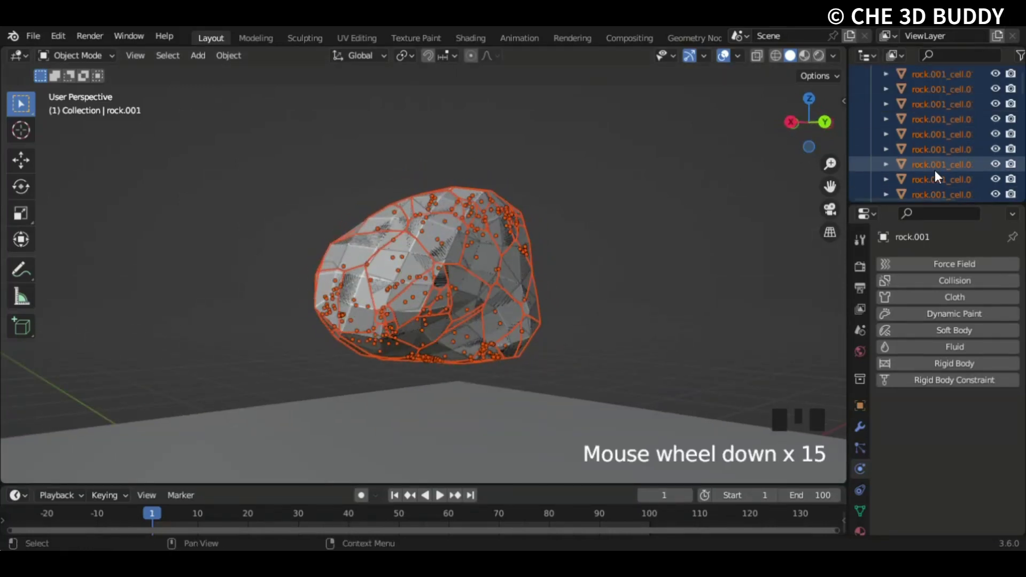
scroll(919, 163, "up", 20)
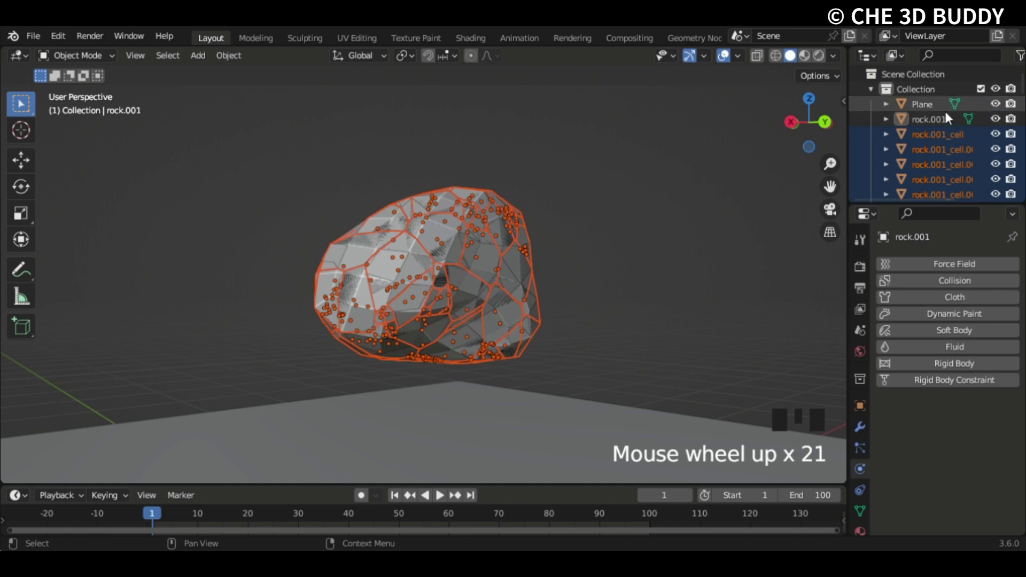
- Select the original unfractured rock.001 that overlaps the cell pieces
left_click(950, 122)
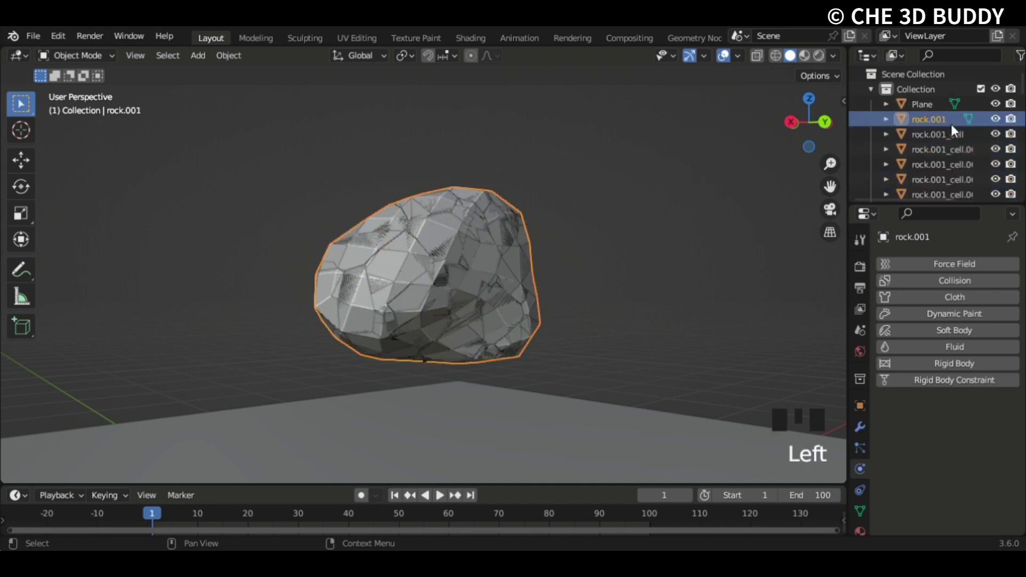
middle_click_drag(535, 251, 396, 293)
scroll(395, 295, "down", 5)
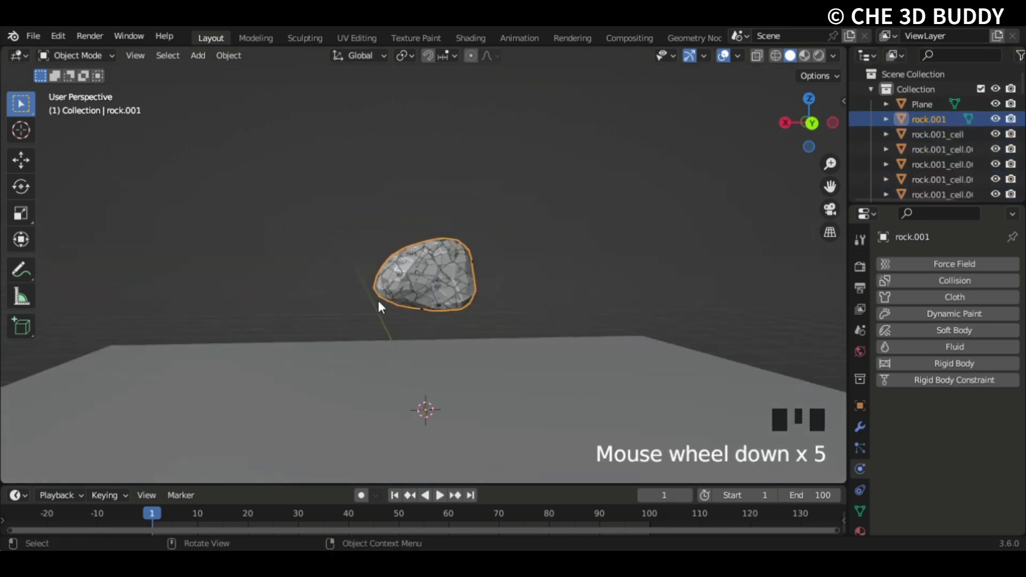
- Try to move the original rock away from its fractured pieces, and undo the move
key("g")
left_click(92, 309)
middle_click_drag(92, 309, 453, 308)
key("ctrl+z")
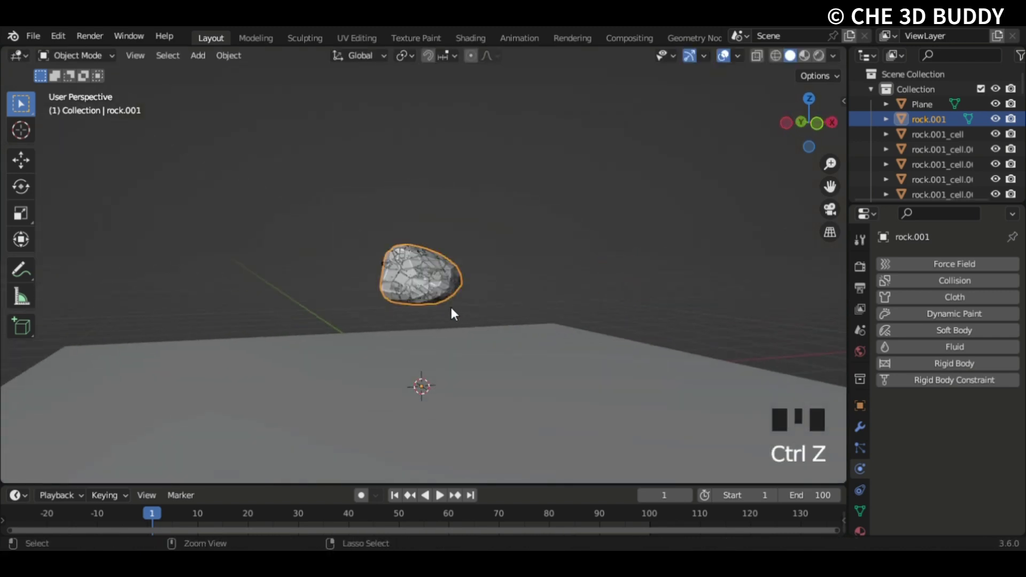
- Move the original rock about 4.3 m along the global X axis, clear of its fractured pieces
key("g")
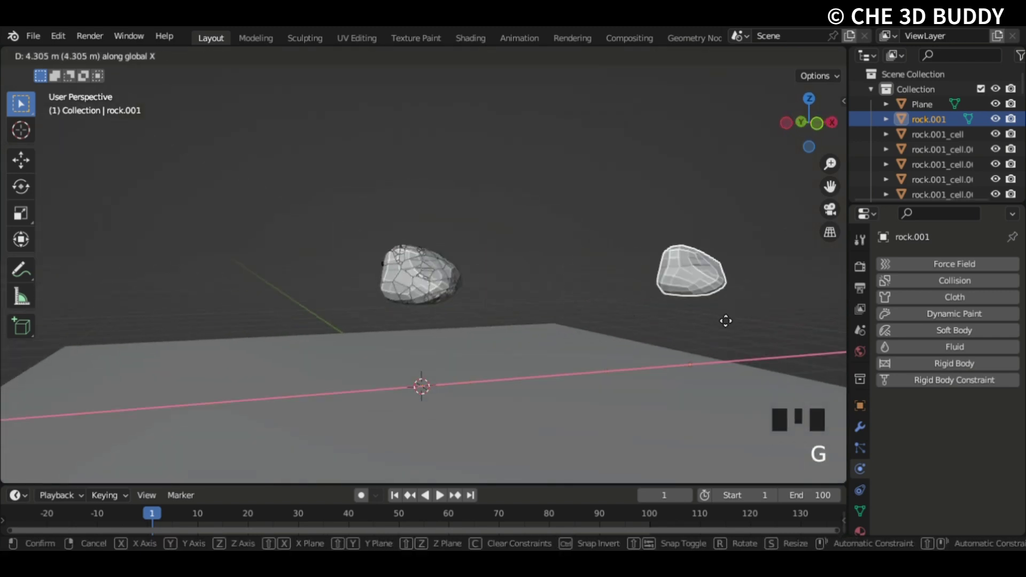
left_click(720, 317)
middle_click_drag(719, 316, 614, 302)
scroll(472, 257, "down", 2)
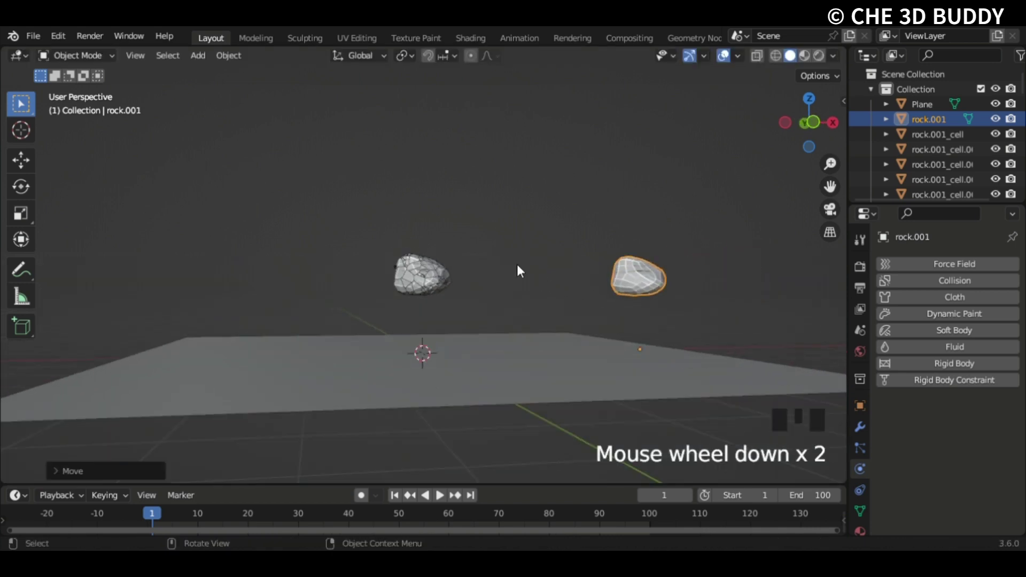
- Select all the fractured cell pieces, leaving the original rock out, and check the selection in the object list
left_click_drag(348, 225, 470, 295)
scroll(456, 301, "up", 4)
scroll(456, 301, "up", 5)
scroll(984, 110, "down", 19)
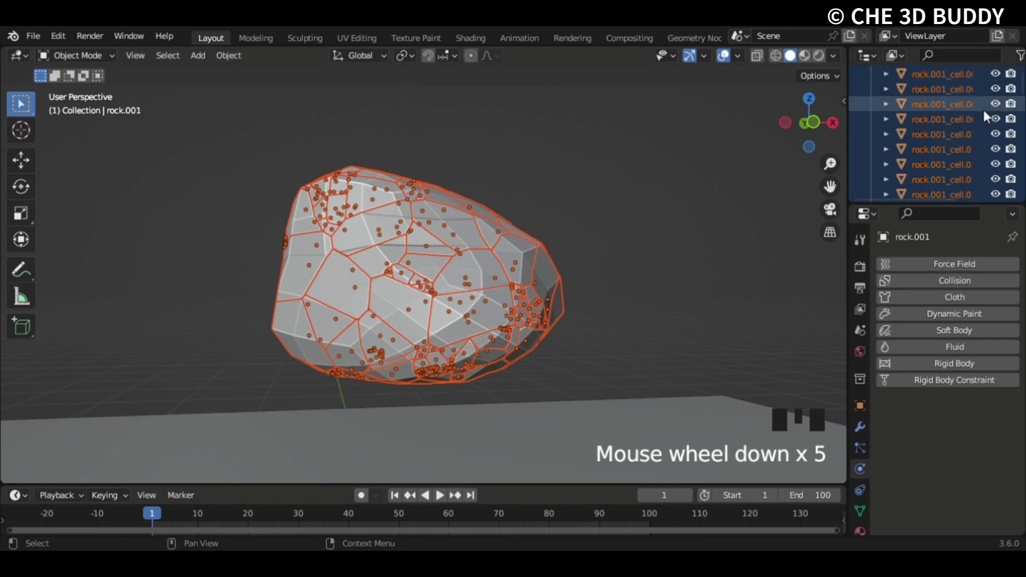
scroll(984, 110, "up", 20)
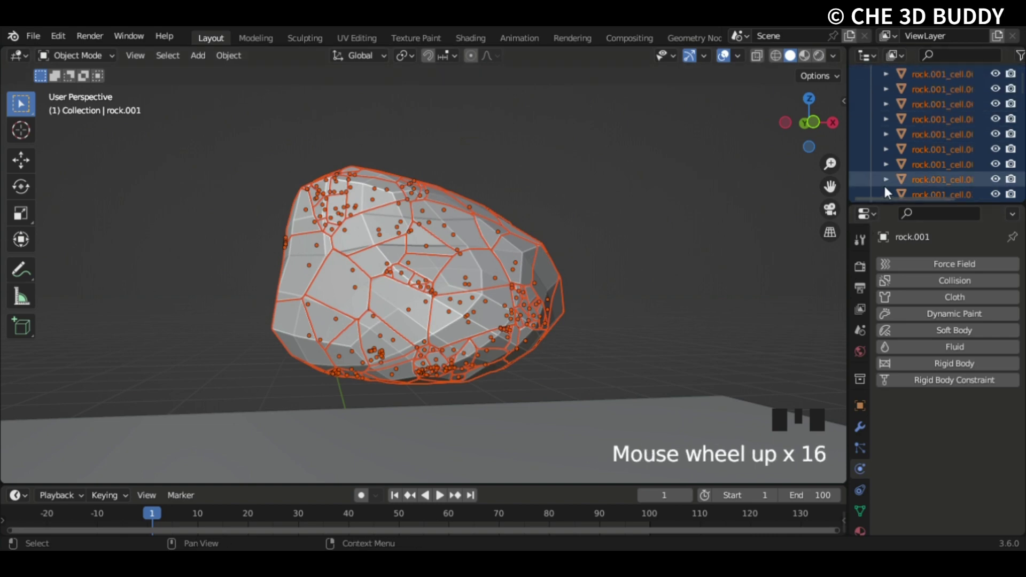
scroll(883, 186, "up", 4)
scroll(657, 272, "down", 9)
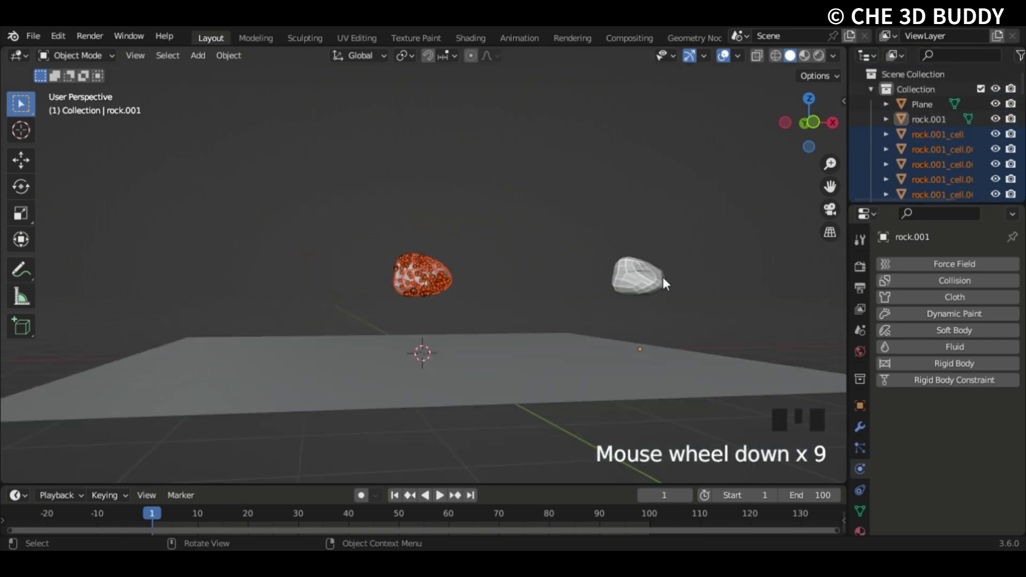
- Add the original rock to the selection as the active object and parent all the cell pieces to it
left_click(662, 277, "shift")
left_click(662, 277, "shift")
left_click(663, 276, "shift")
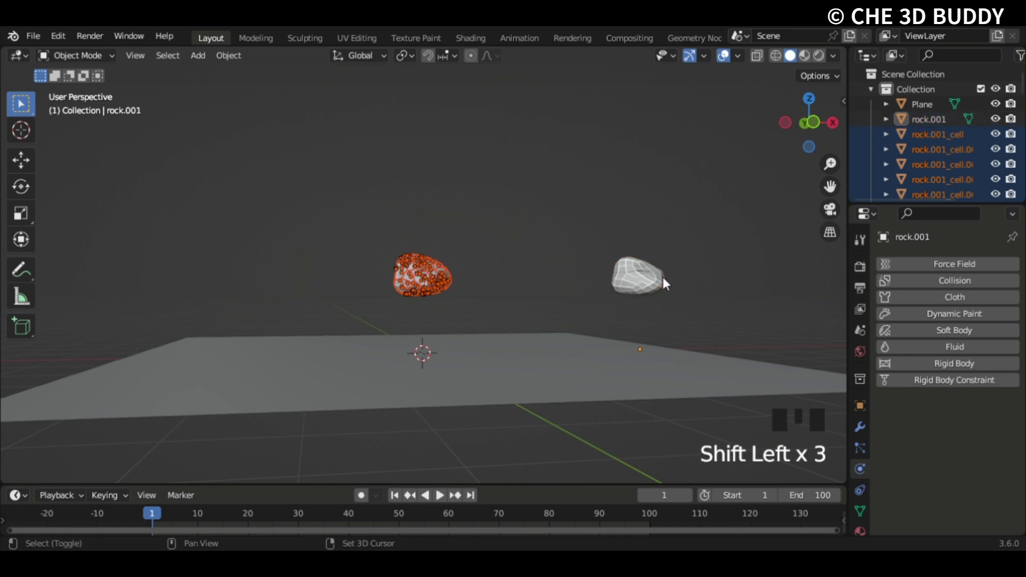
left_click(650, 286, "shift")
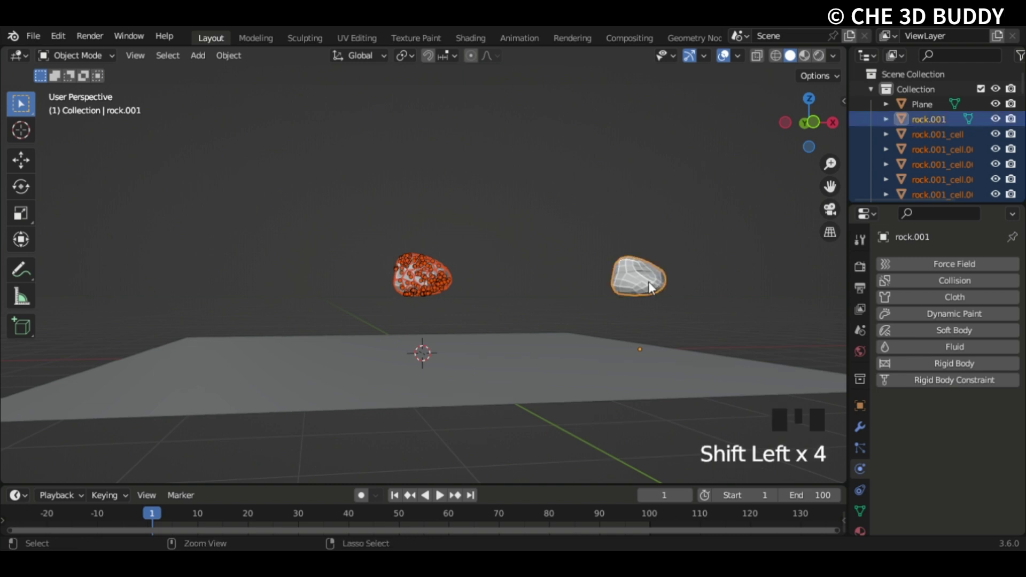
key("ctrl+p")
left_click(648, 281)
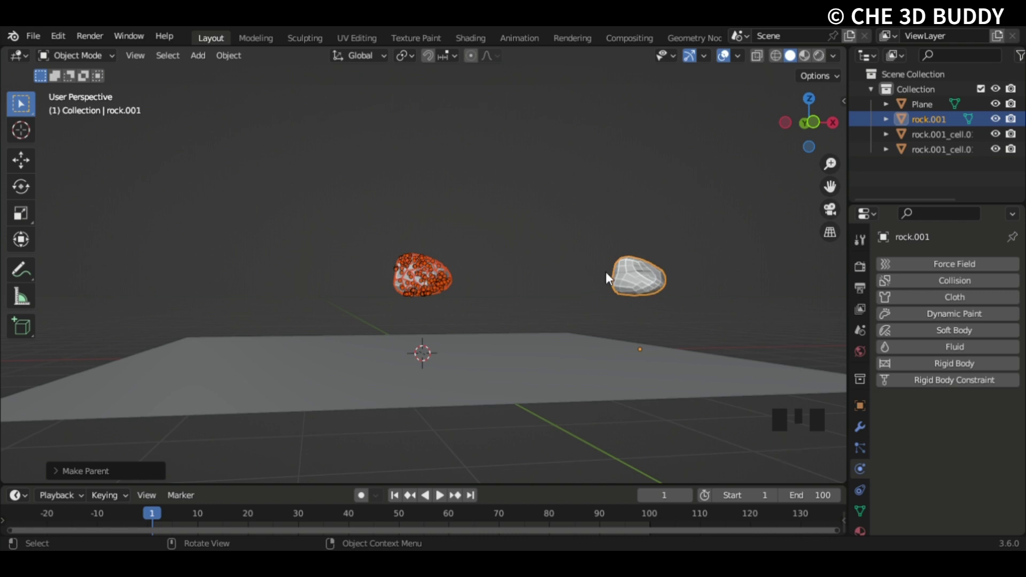
- Link the original rock's material to all the cell pieces and leave only the original rock selected
key("ctrl+l")
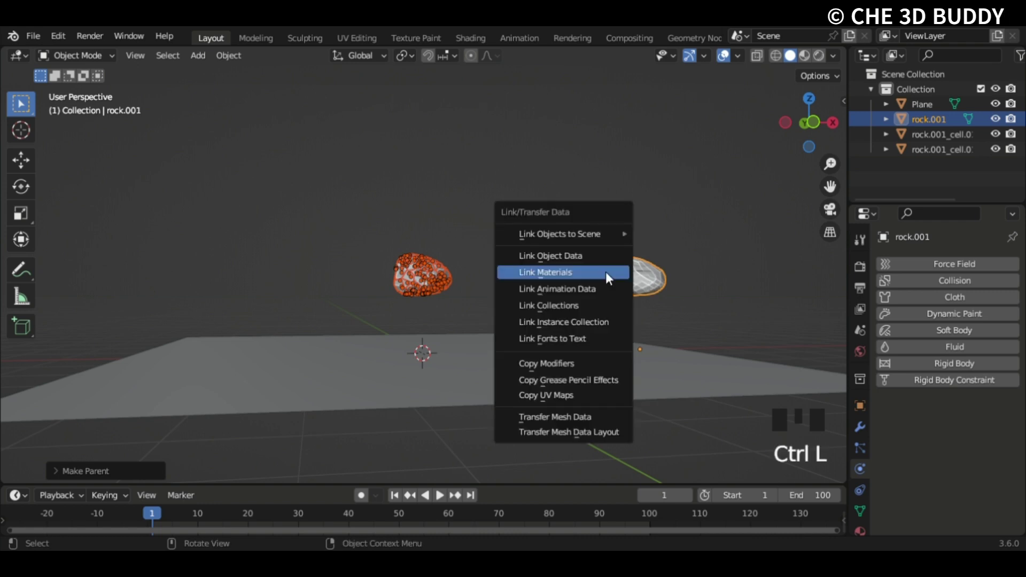
left_click(605, 271)
left_click(629, 275)
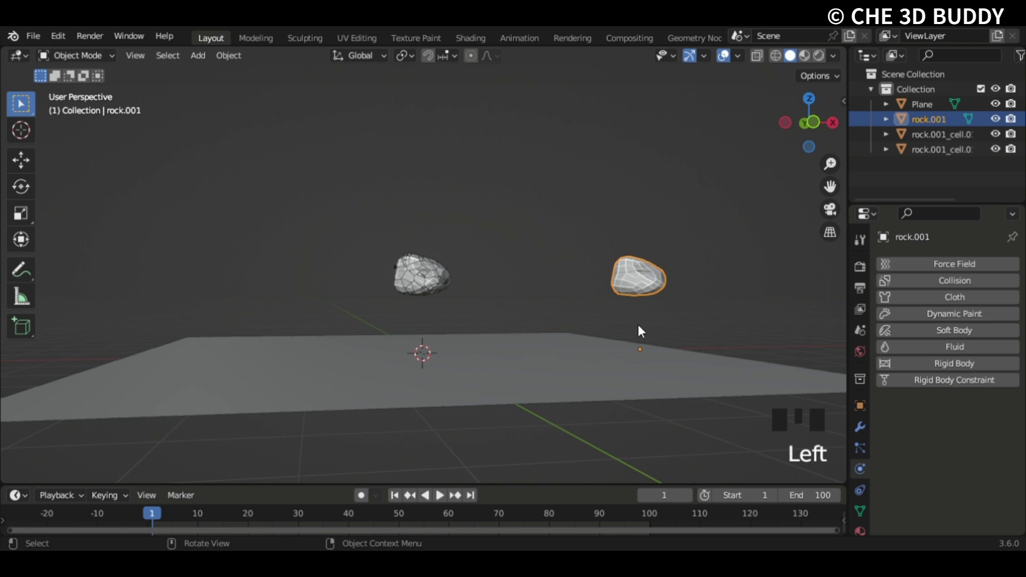
key("g")
right_click(620, 221)
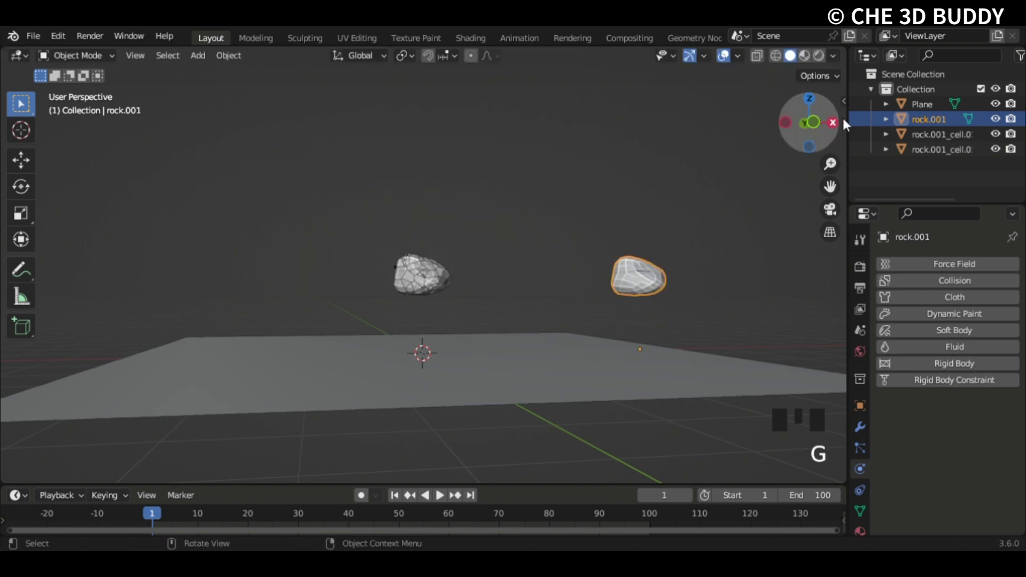
- Turn on relationship lines in the viewport overlays and inspect the links between the cell pieces and the original rock
left_click(738, 56)
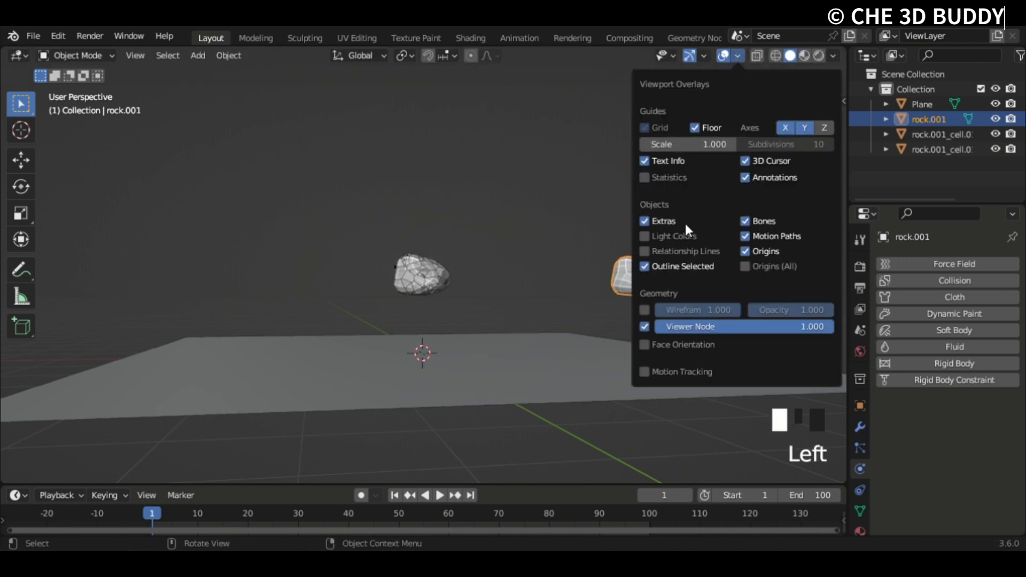
left_click(658, 247)
left_click(434, 187)
middle_click_drag(434, 187, 352, 207)
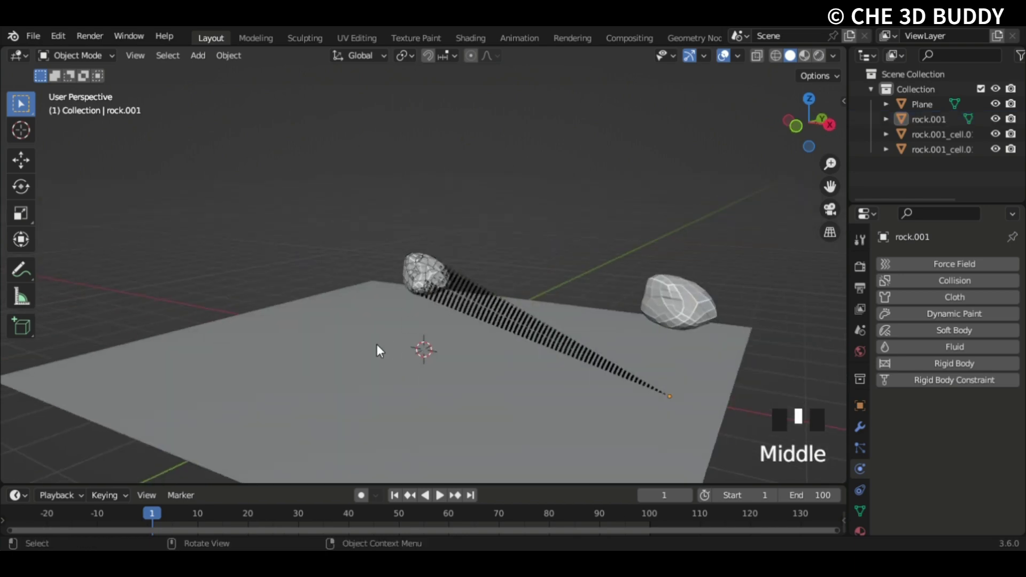
scroll(377, 345, "up", 5)
middle_click_drag(370, 347, 580, 233)
scroll(205, 306, "down", 4)
scroll(205, 306, "down", 3)
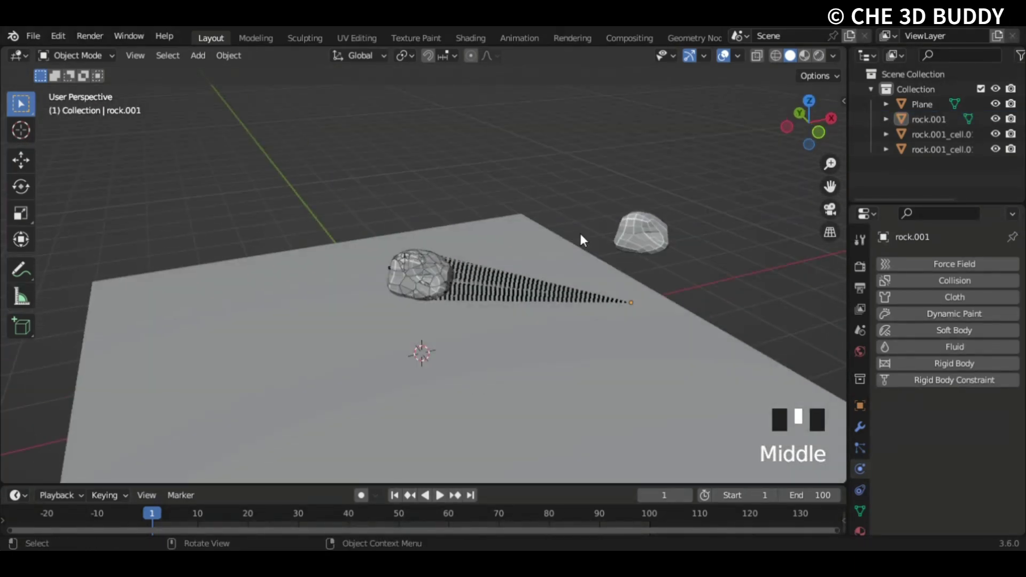
- Turn off relationship lines in the viewport overlays
left_click(742, 52)
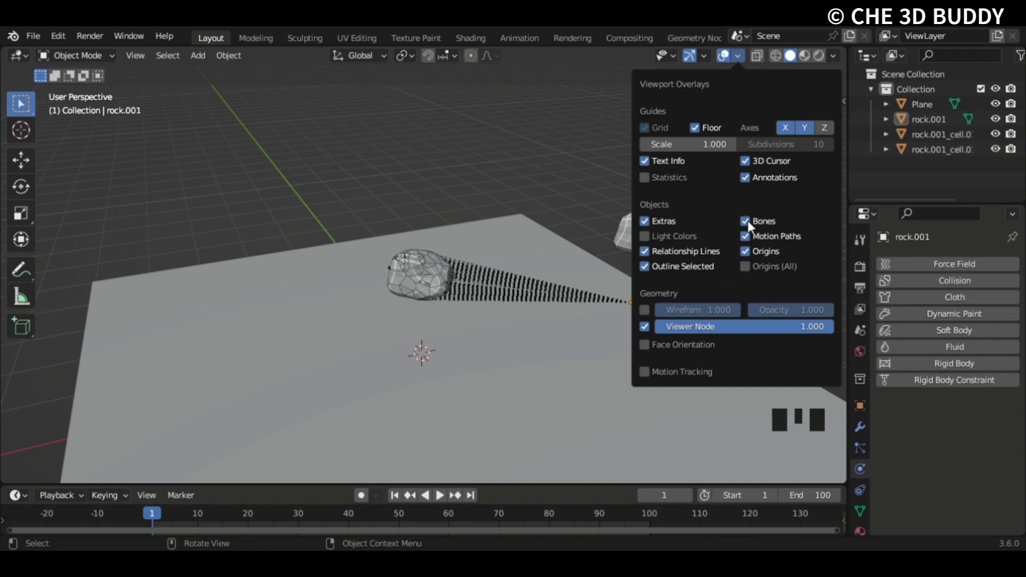
left_click(699, 55)
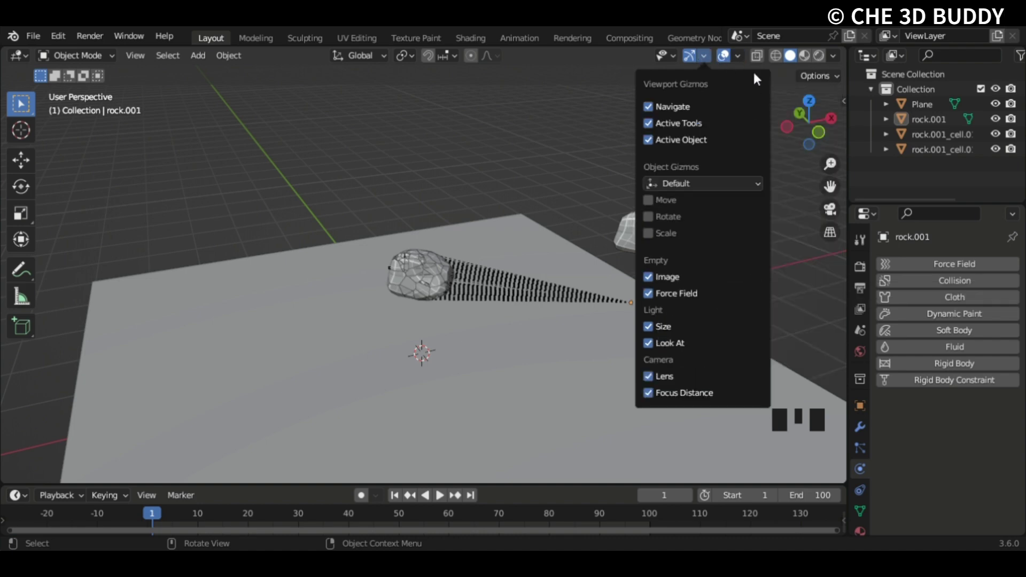
left_click(838, 54)
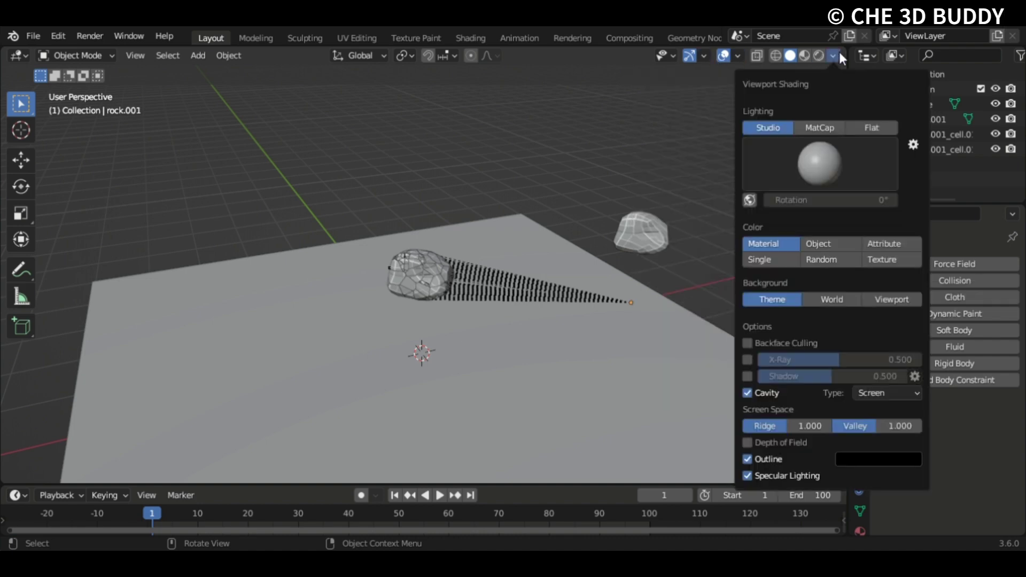
left_click(739, 56)
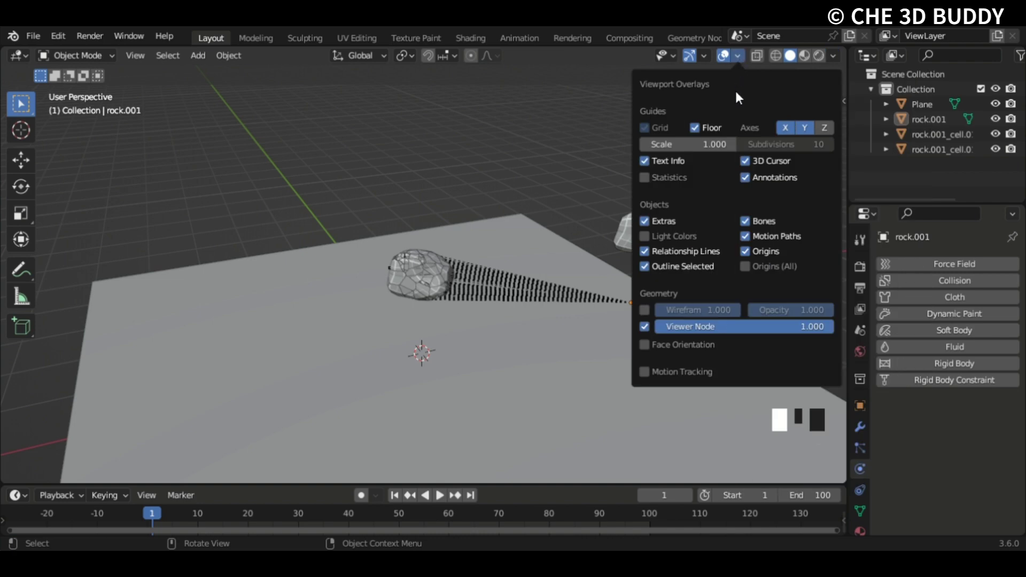
left_click(648, 249)
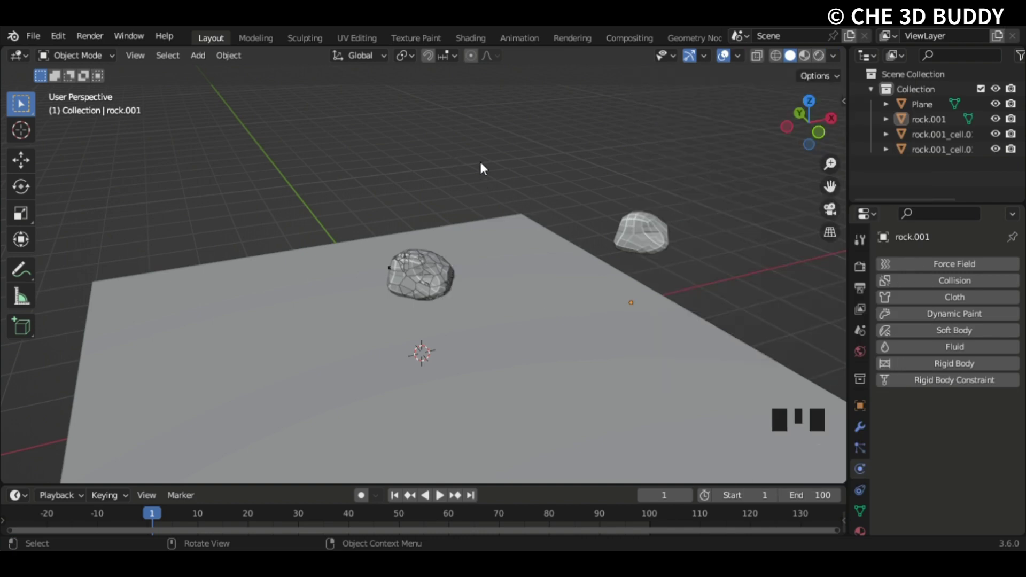
- Select the fractured pieces and check which cells are listed outside the original rock's parent hierarchy
middle_click_drag(481, 165, 544, 92)
scroll(331, 228, "up", 5)
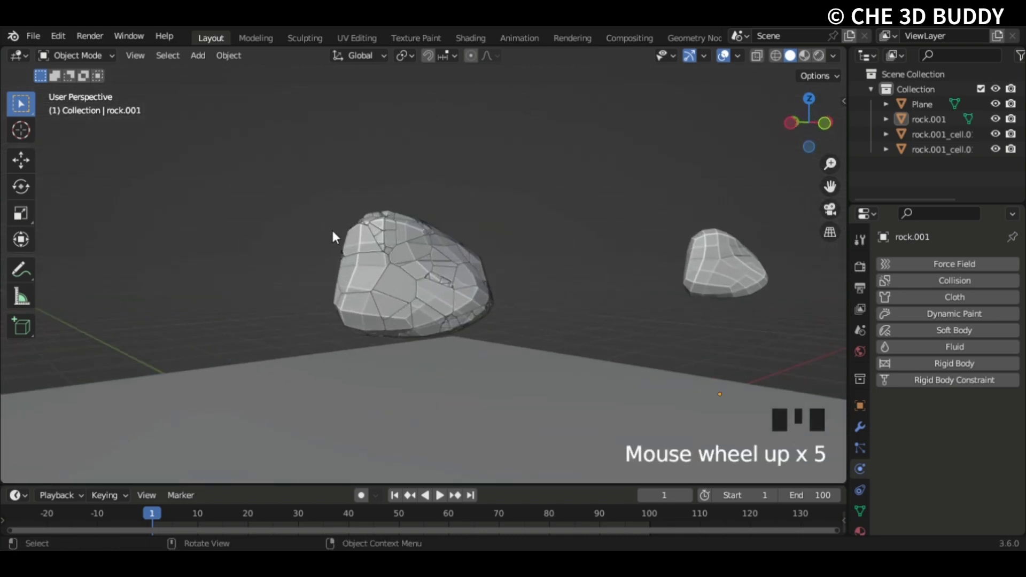
middle_click_drag(331, 227, 599, 206)
left_click_drag(298, 165, 691, 350)
middle_click_drag(724, 274, 418, 233)
scroll(339, 188, "down", 2)
middle_click_drag(339, 187, 274, 174)
left_click_drag(324, 180, 610, 346)
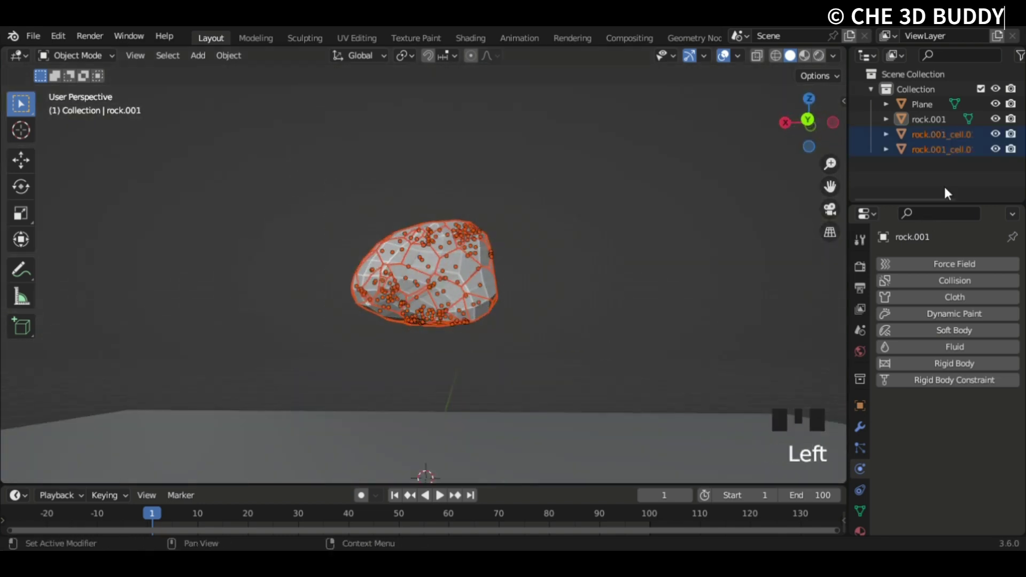
left_click(887, 122)
left_click(887, 122)
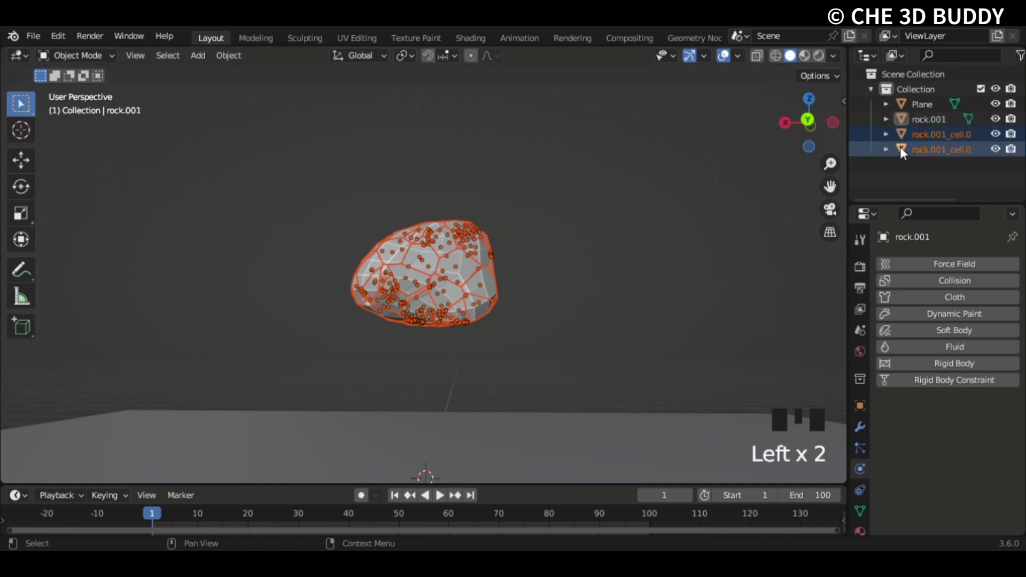
- Delete the two cell pieces that are listed separately beneath rock.001 instead of being parented to it
left_click(918, 135)
left_click(926, 153)
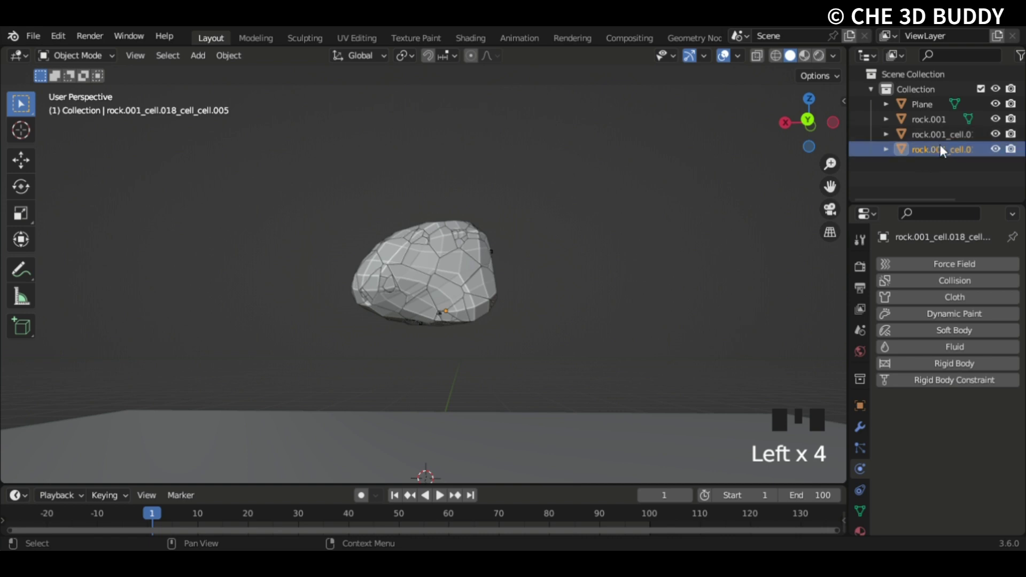
key("Delete")
left_click(940, 134)
key("Delete")
- Select all the remaining cell pieces of the fractured rock and make rock.001_cell.017 the active object
middle_click_drag(537, 191, 390, 206)
left_click_drag(283, 190, 660, 369)
middle_click_drag(578, 320, 660, 374)
scroll(281, 70, "down", 3)
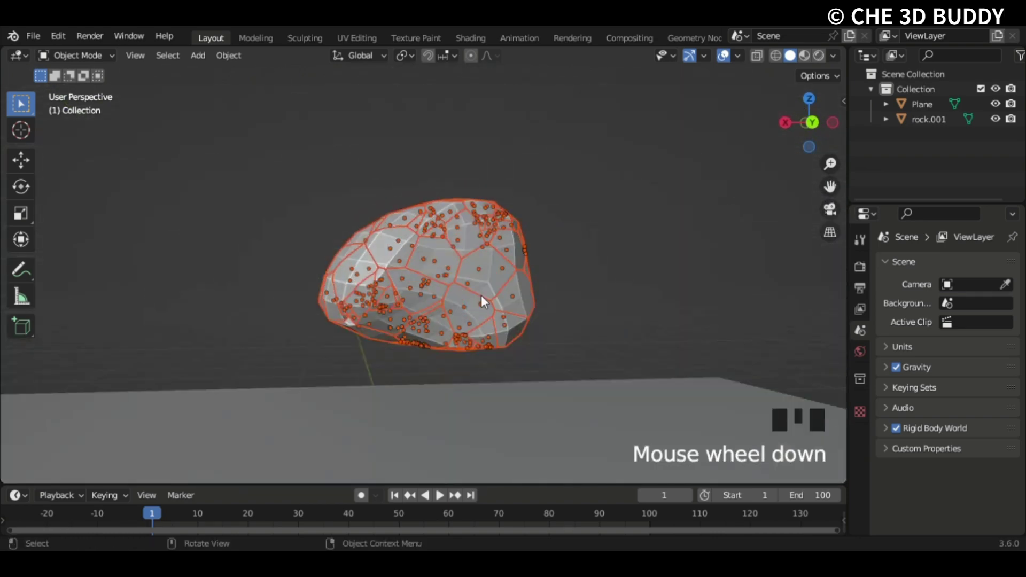
middle_click_drag(481, 296, 646, 253)
scroll(646, 252, "down", 1)
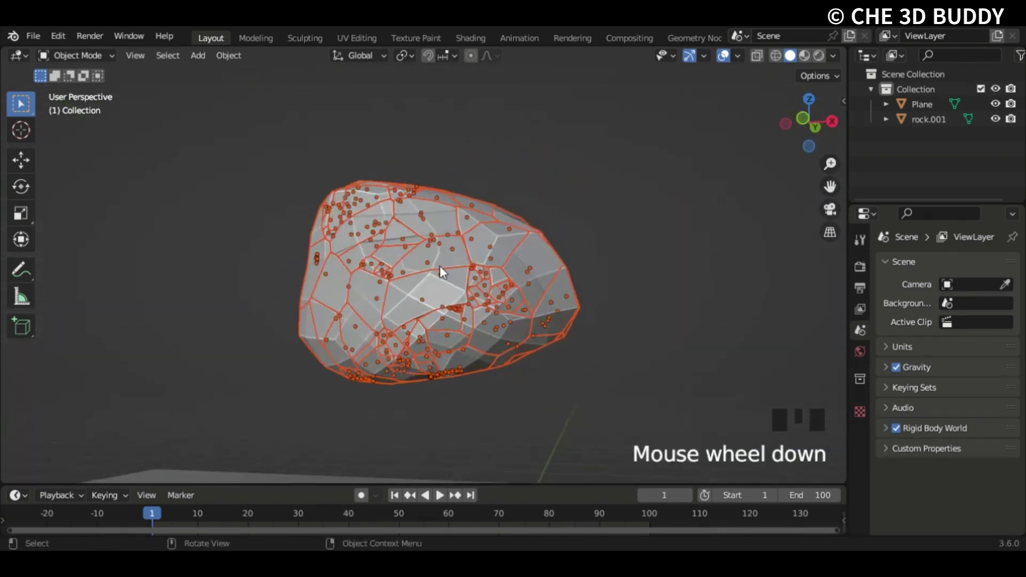
left_click(382, 295, "shift")
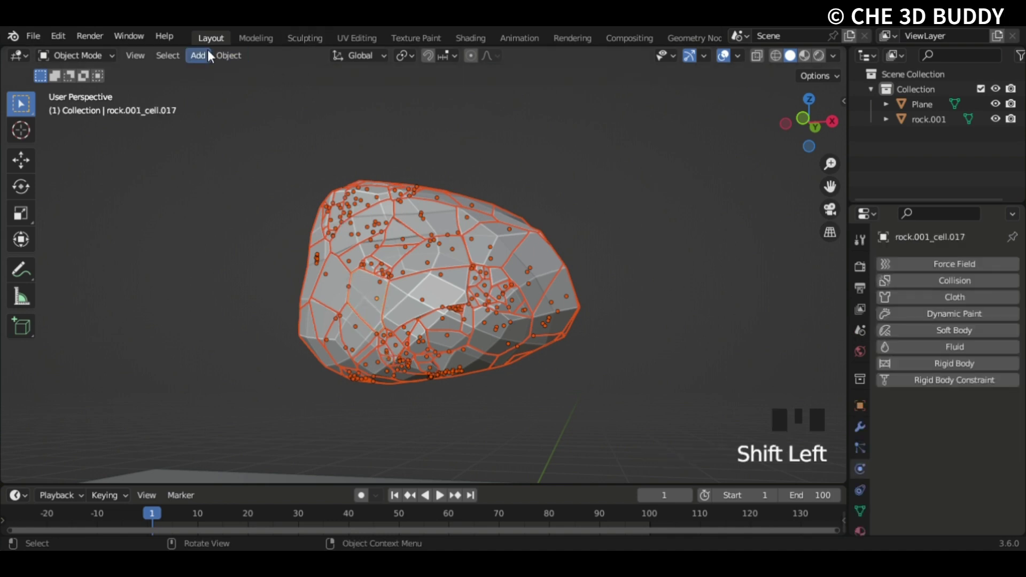
- Add an active rigid body to all the selected cell pieces
left_click(222, 53)
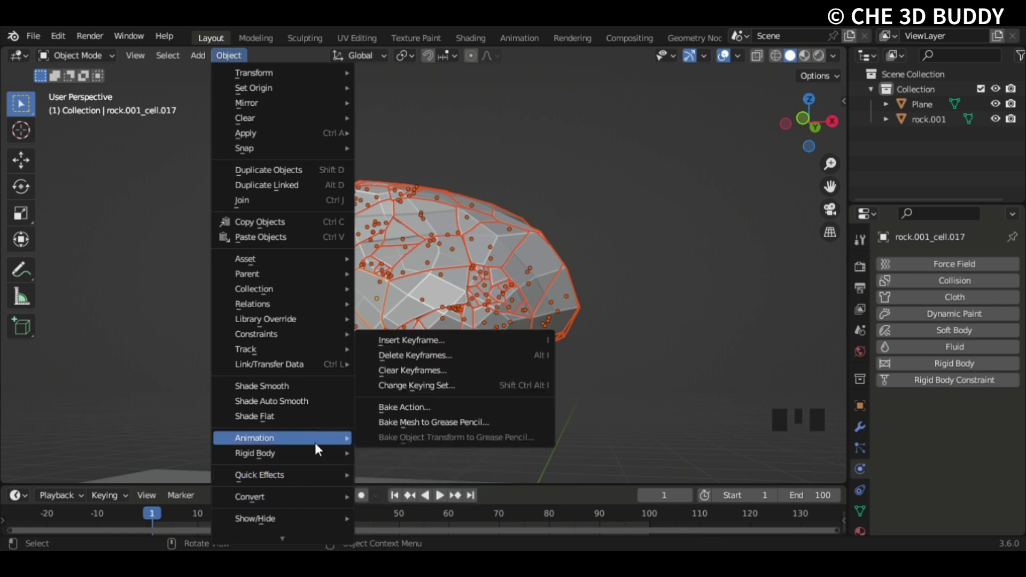
mouse_move(306, 453)
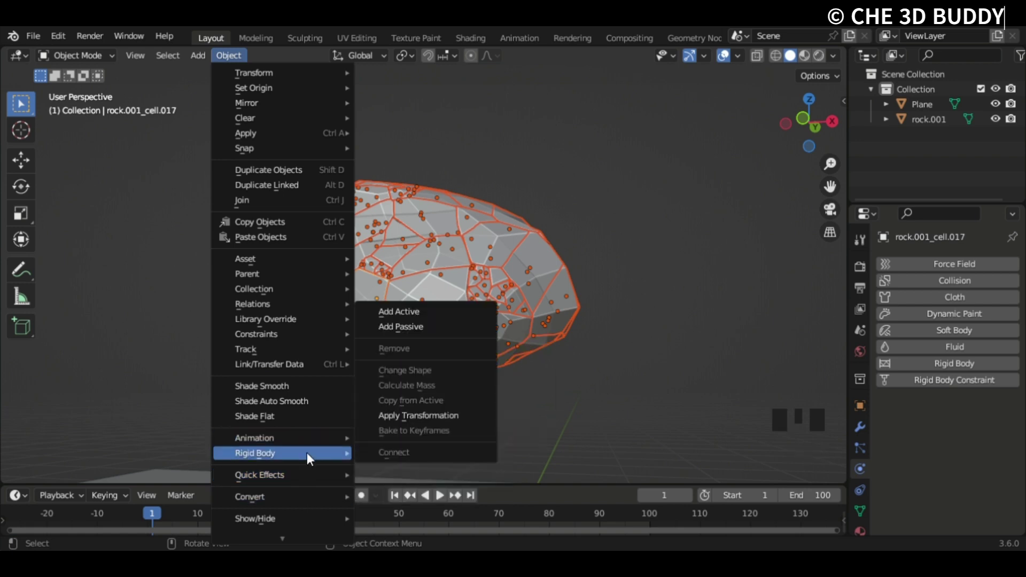
left_click(435, 312)
scroll(435, 313, "down", 4)
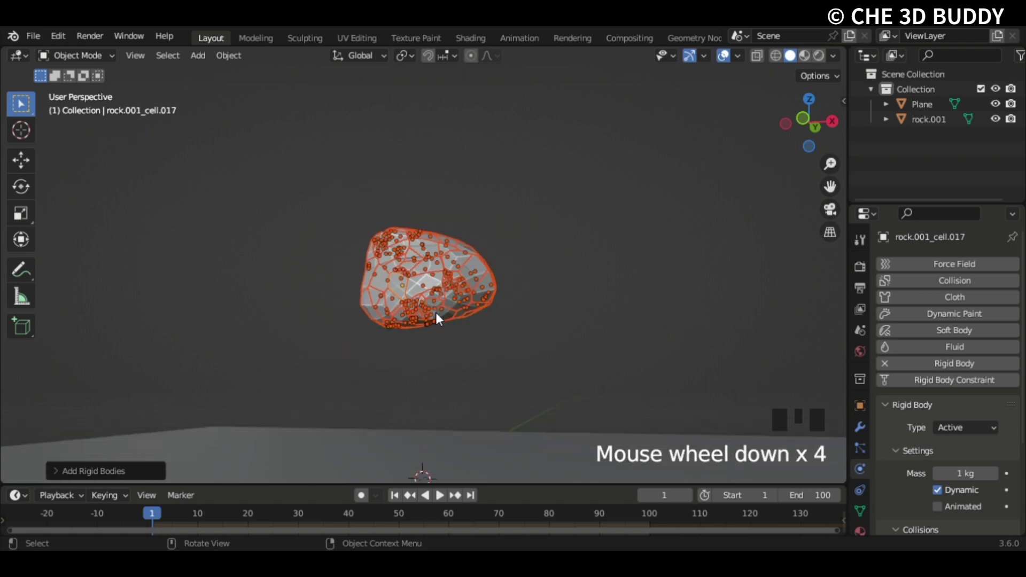
middle_click_drag(435, 312, 210, 117)
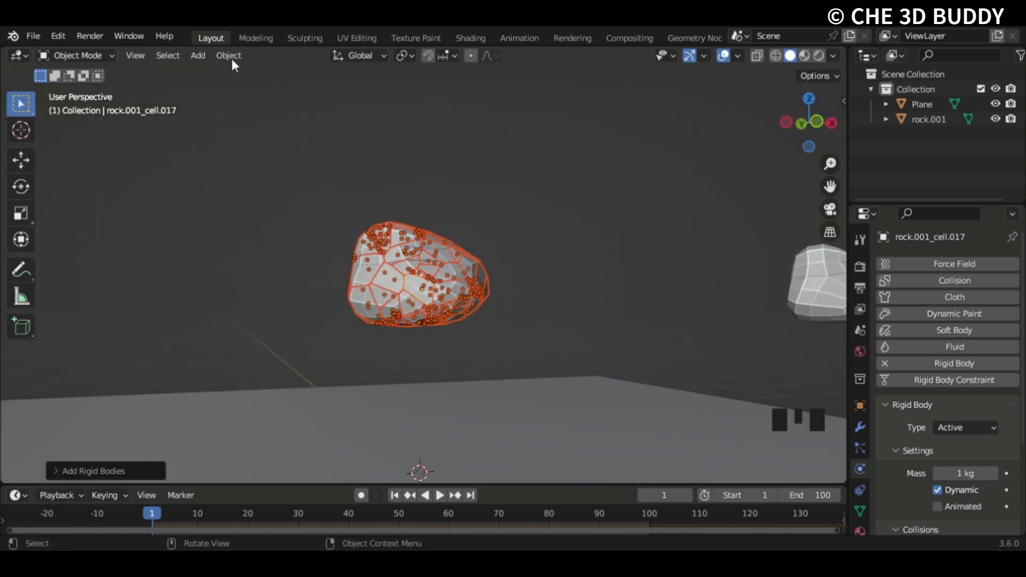
- Play the rigid body simulation, watch the pieces scatter on the ground plane, and return to frame 1
middle_click_drag(297, 374, 422, 390)
scroll(438, 391, "down", 7)
key("space")
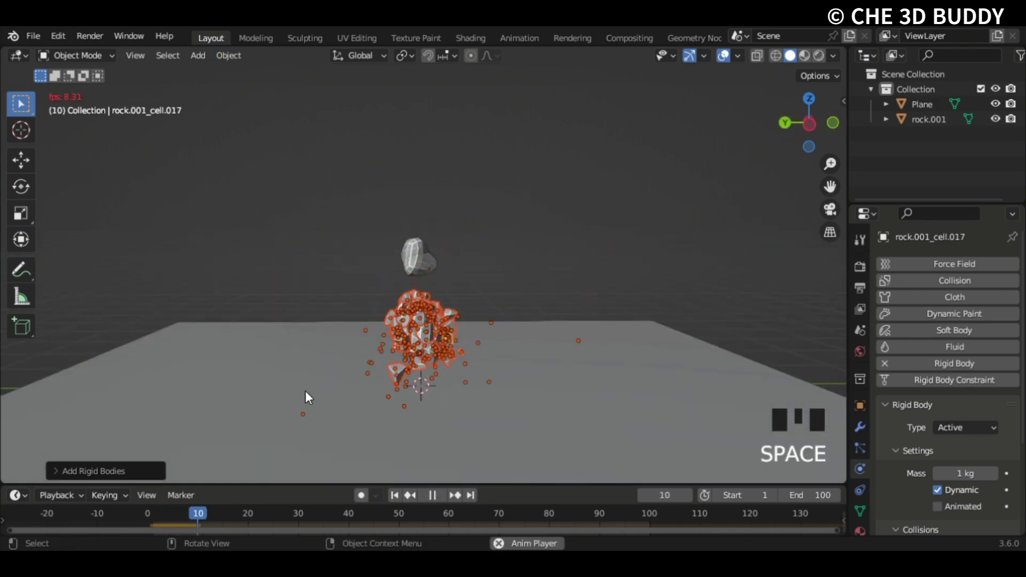
middle_click_drag(303, 390, 456, 456)
scroll(390, 438, "up", 3)
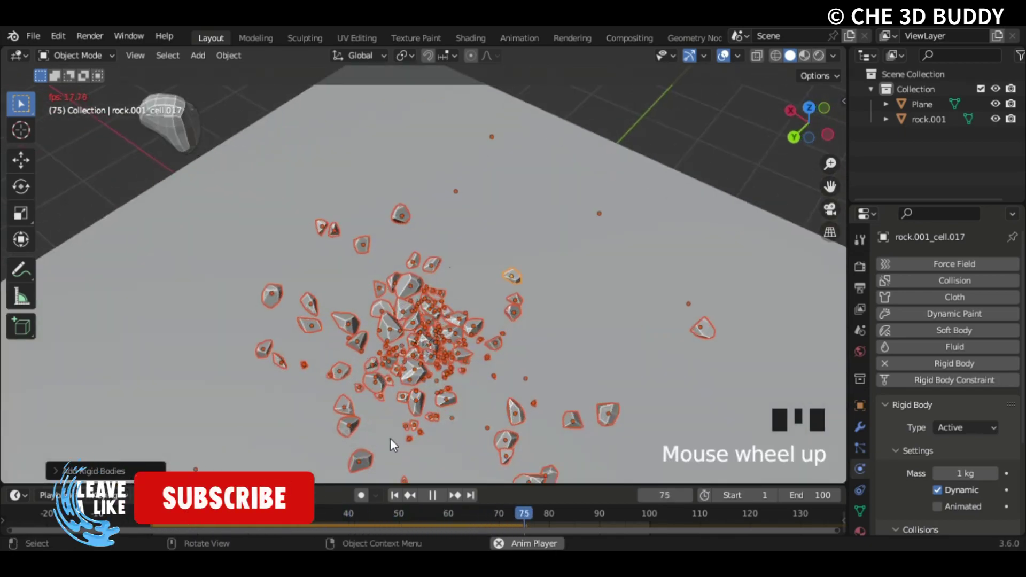
mouse_move(390, 439)
middle_mouse_down()
mouse_move(467, 357)
mouse_move(403, 443)
middle_mouse_up()
scroll(462, 358, "down", 4)
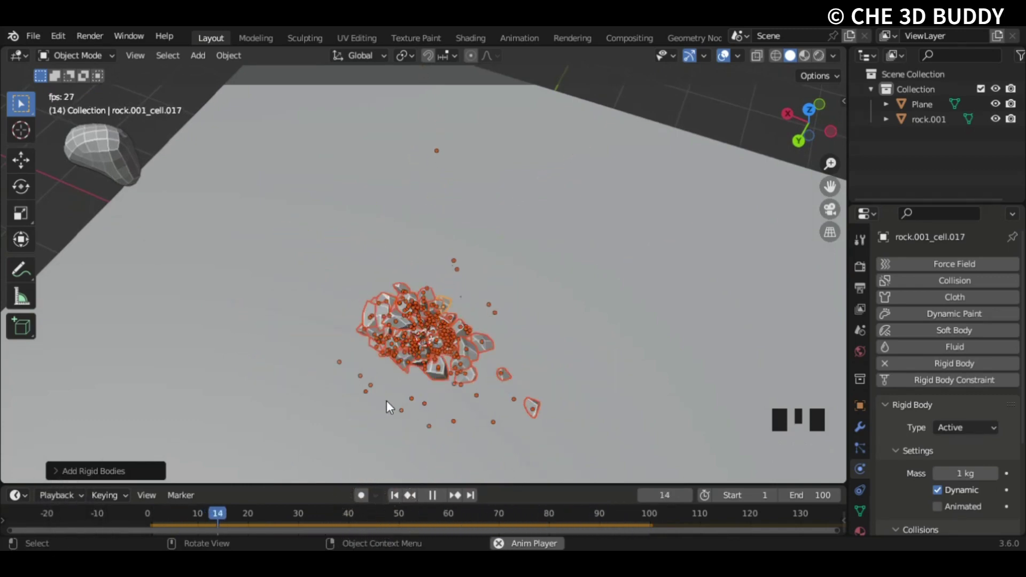
key("space")
key("shift+Left")
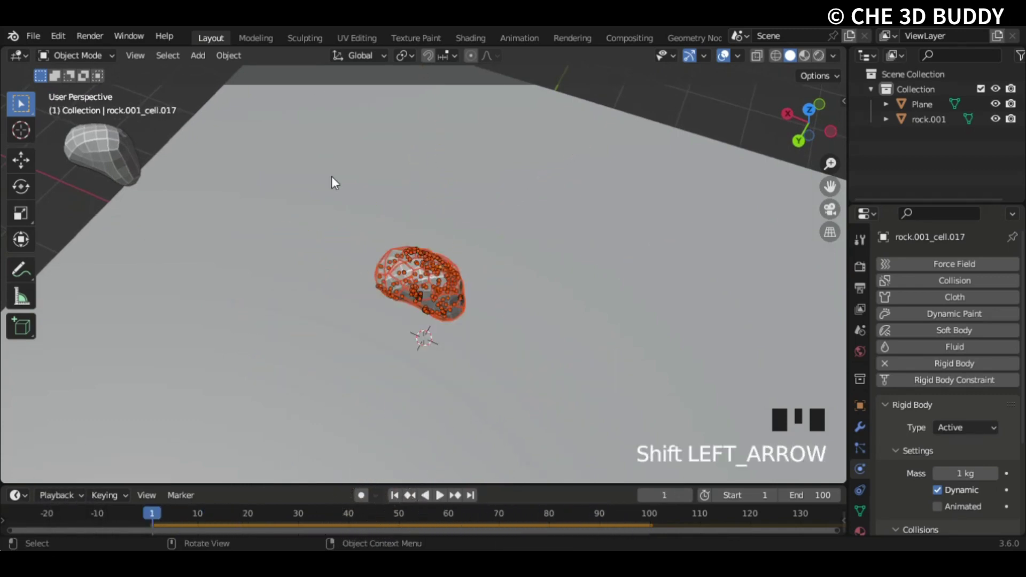
- Calculate the mass of all selected cell pieces from their volume using the Stone (Crushed) material preset
left_click(236, 52)
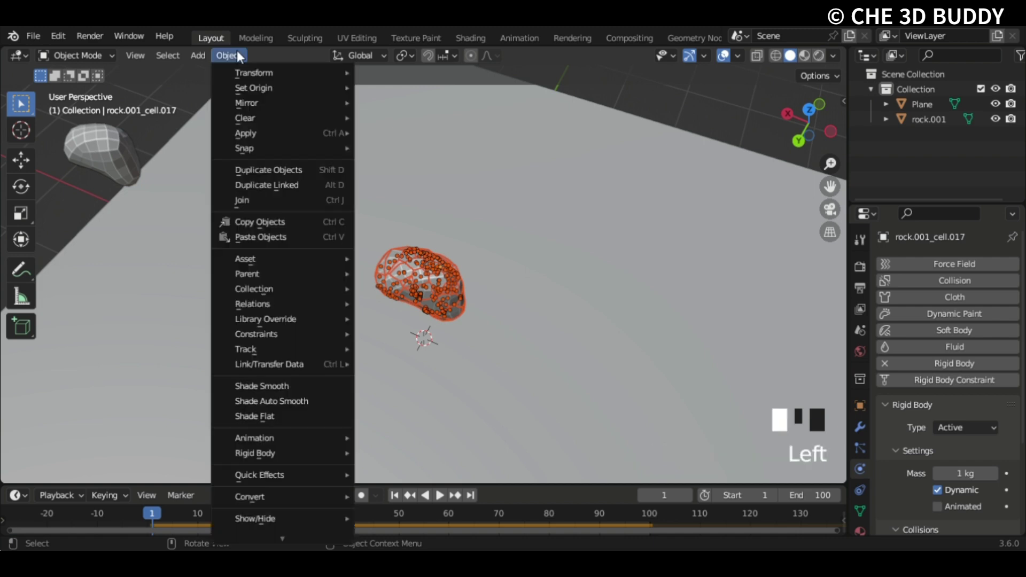
mouse_move(289, 476)
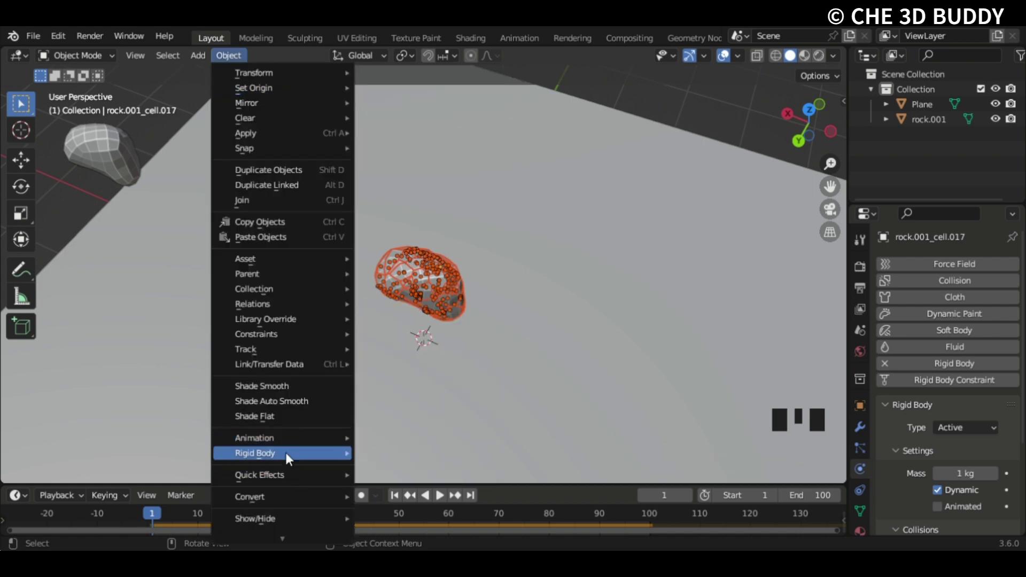
mouse_move(286, 453)
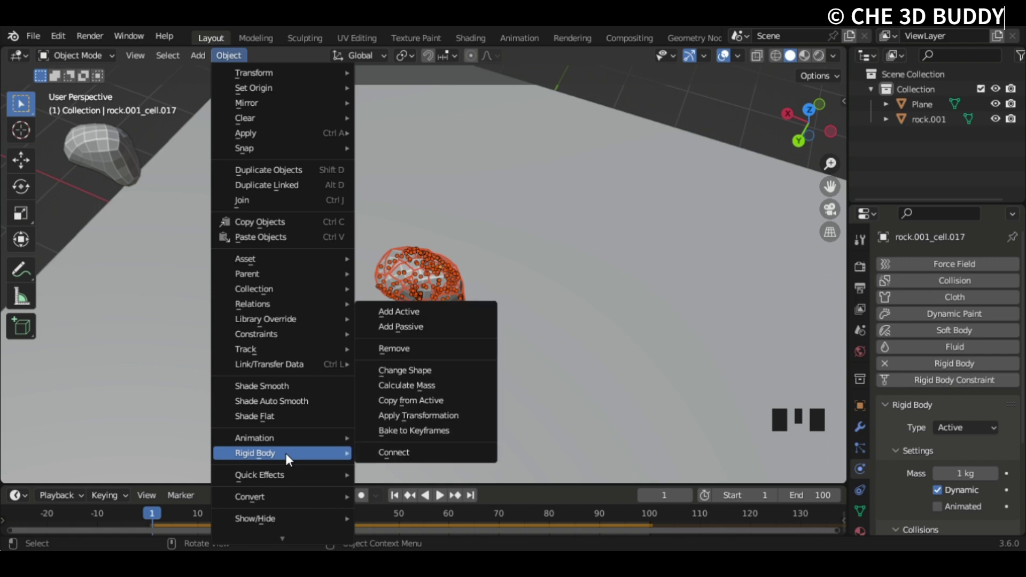
left_click(454, 384)
scroll(453, 381, "down", 8)
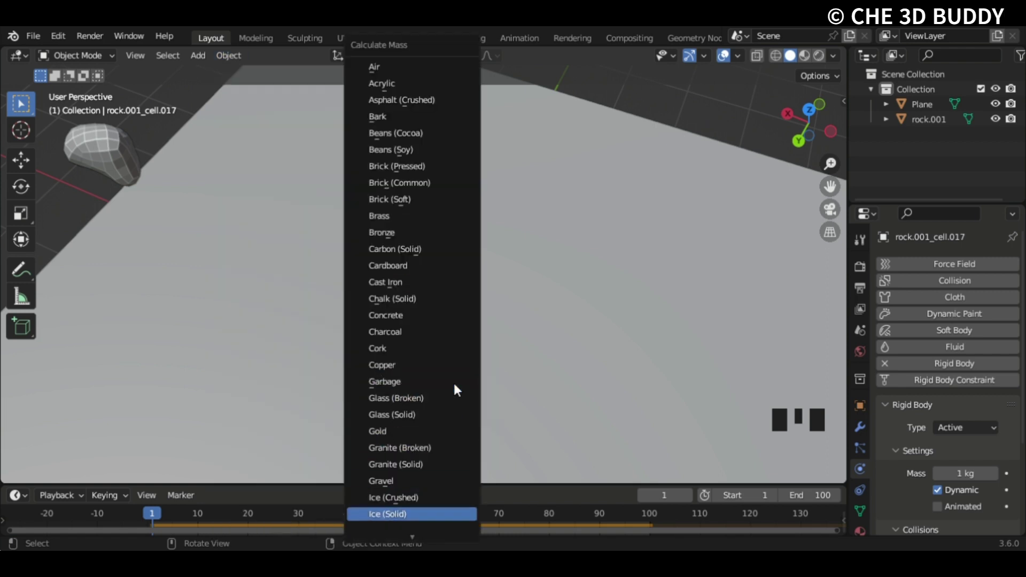
scroll(453, 380, "down", 20)
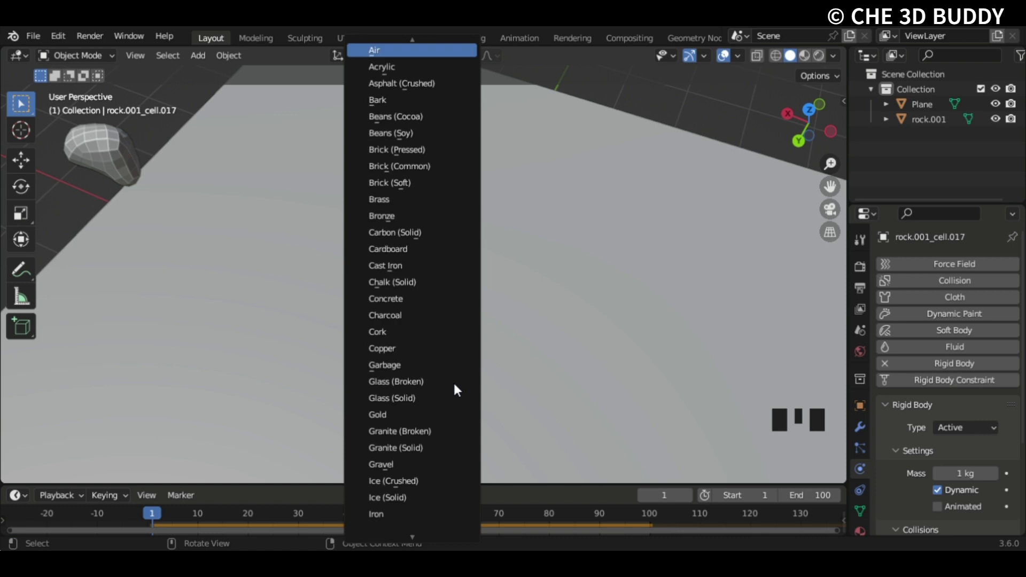
scroll(408, 466, "down", 9)
scroll(409, 466, "up", 3)
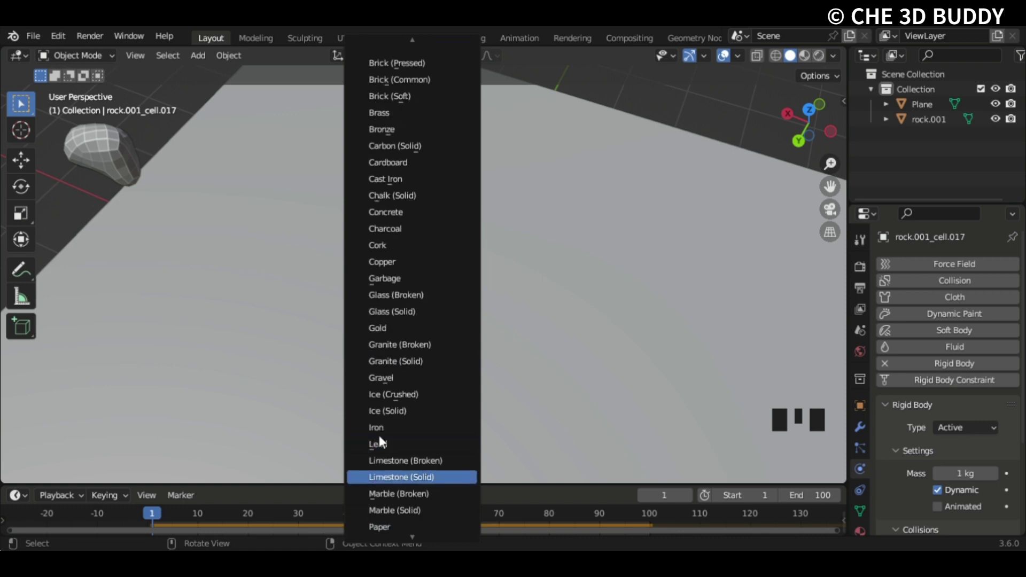
scroll(402, 261, "up", 4)
scroll(401, 261, "up", 15)
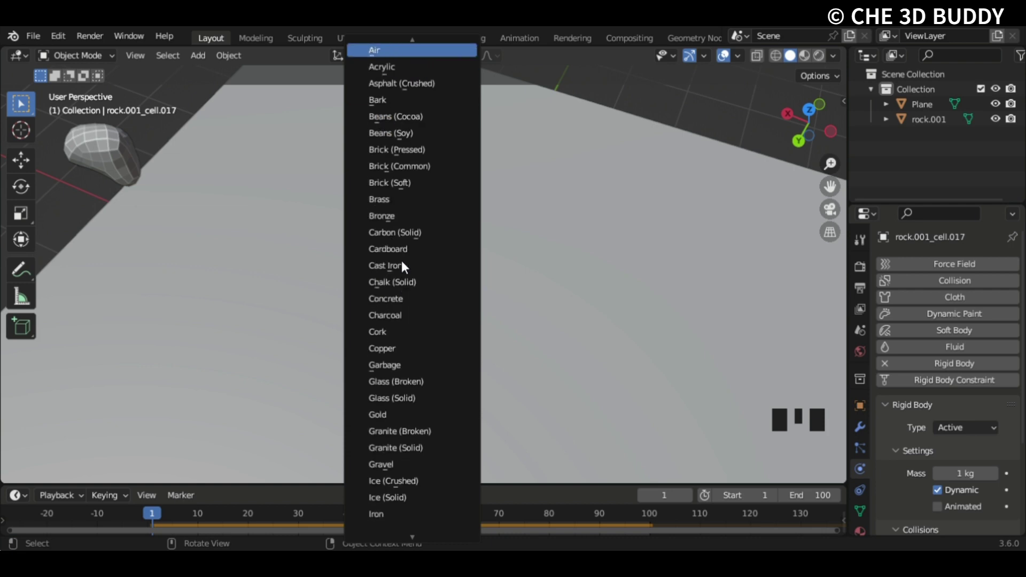
scroll(402, 260, "down", 20)
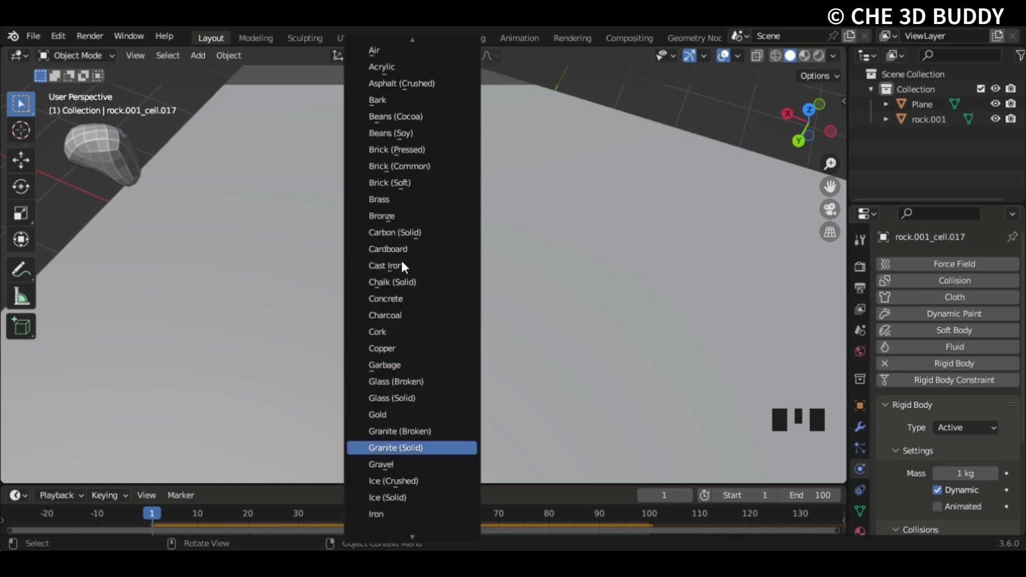
scroll(402, 261, "down", 13)
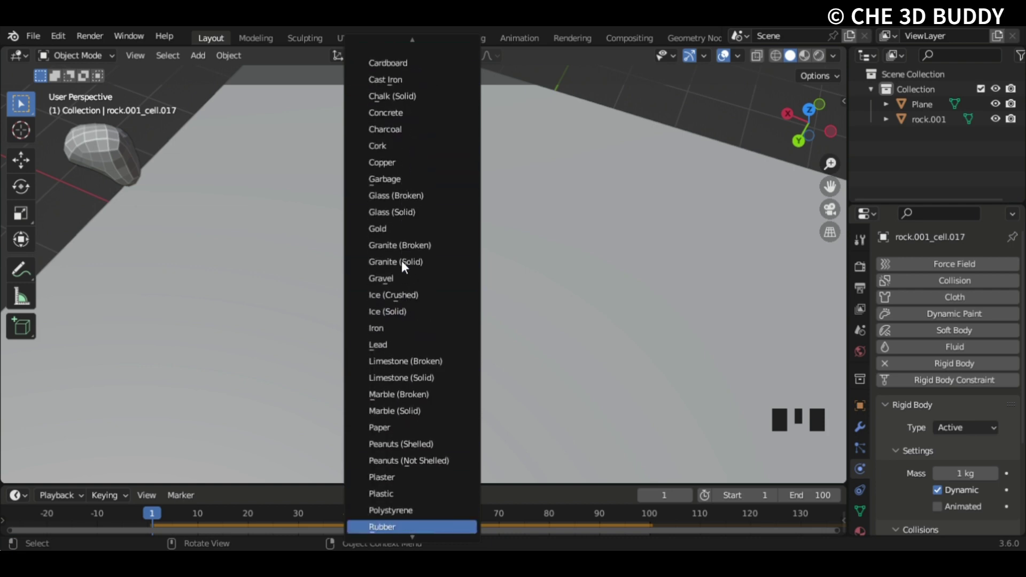
scroll(402, 261, "down", 4)
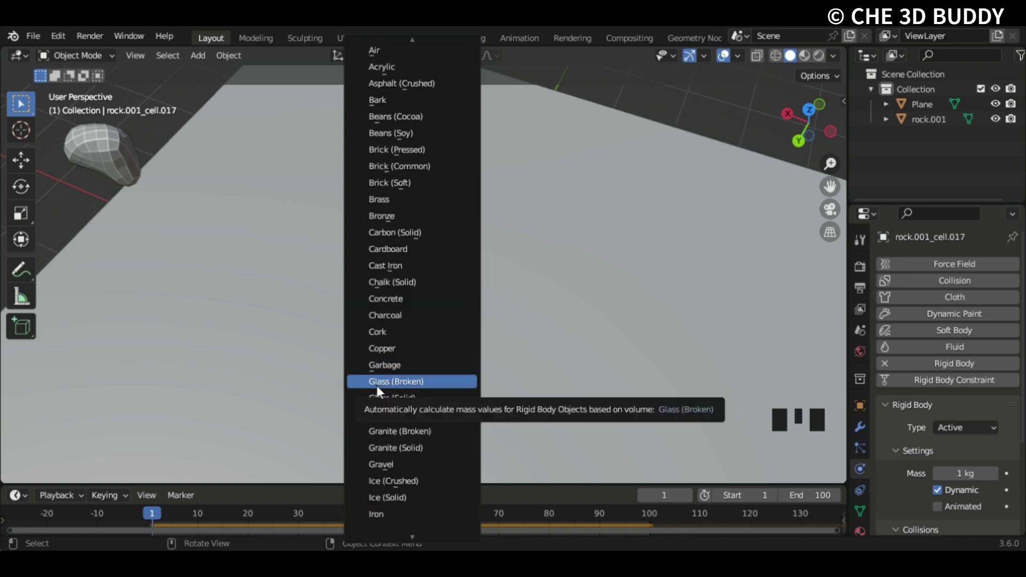
scroll(377, 386, "down", 13)
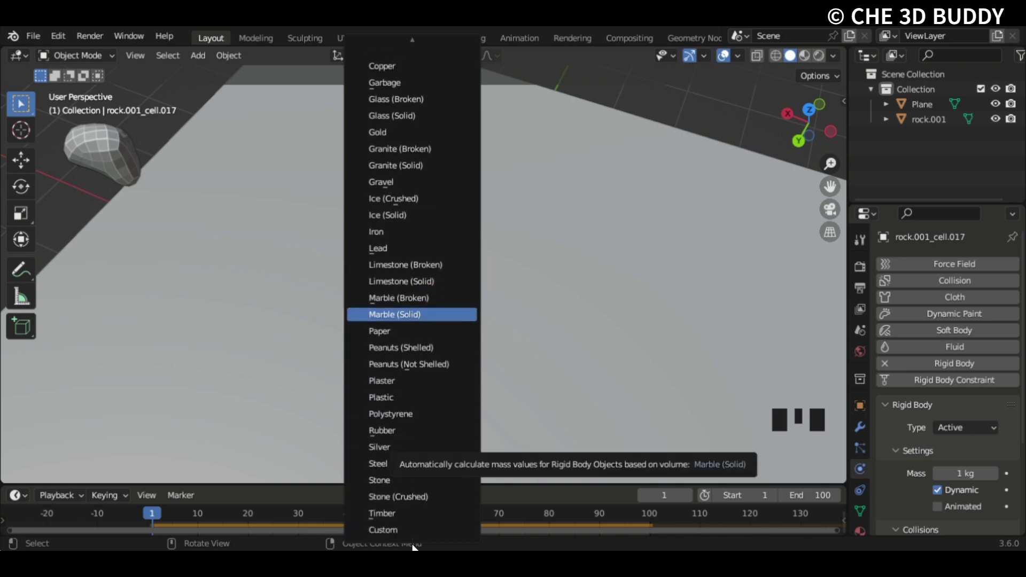
left_click(415, 494)
- Inspect the calculated rigid body mass of individual large and small cell pieces across the fractured rock's surface
middle_click_drag(461, 348, 516, 222)
scroll(368, 264, "up", 5)
left_click(514, 222)
left_click(345, 273)
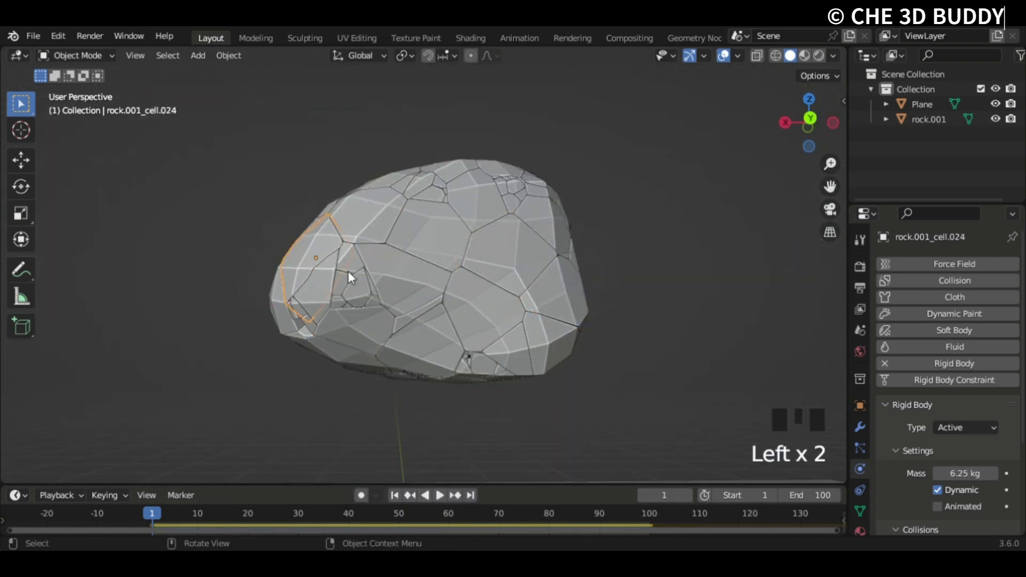
left_click(458, 305)
left_click(338, 350)
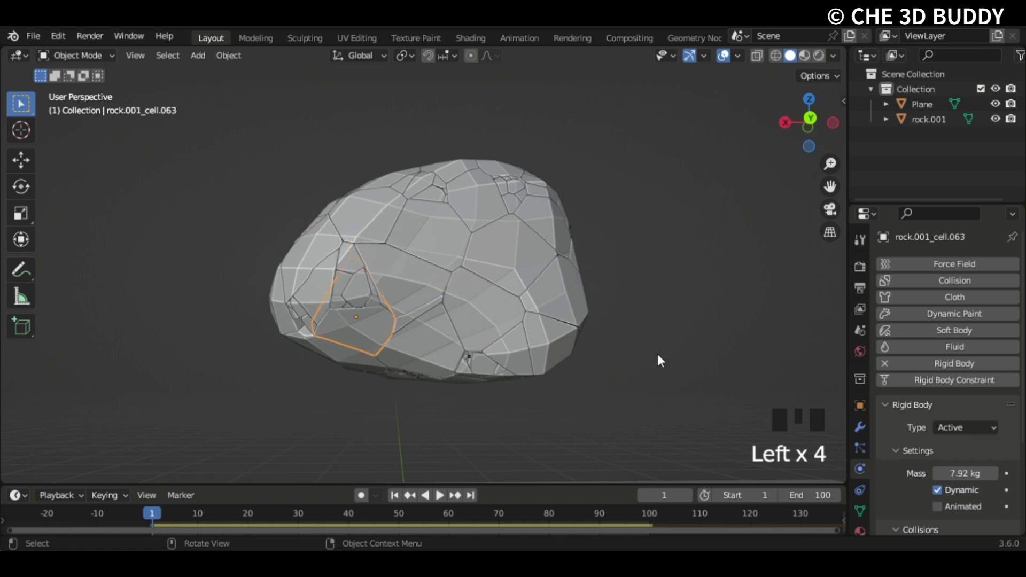
left_click(427, 179)
left_click(438, 179)
left_click(444, 184)
left_click(503, 251)
left_click(482, 338)
left_click(479, 372)
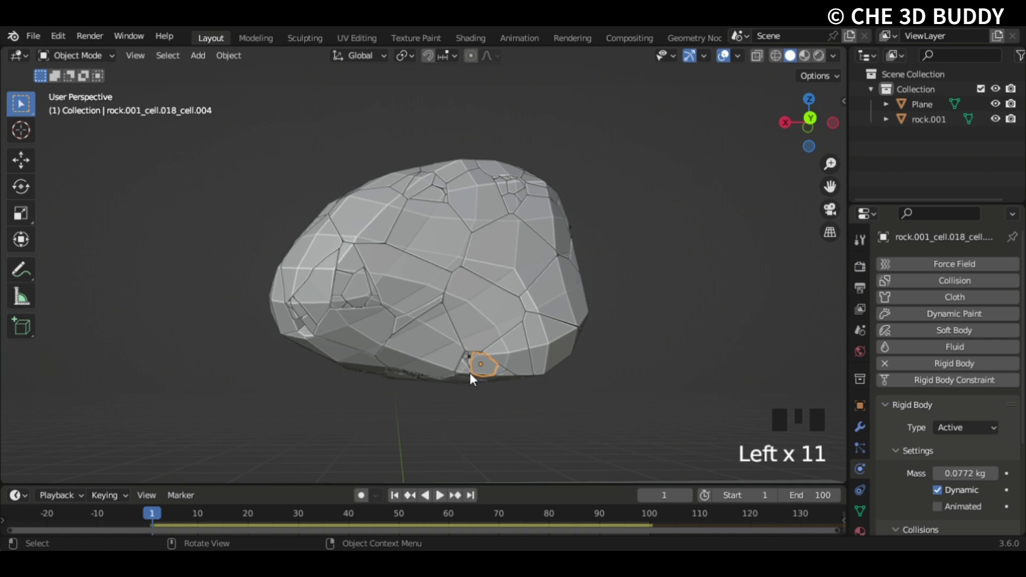
left_click(467, 374)
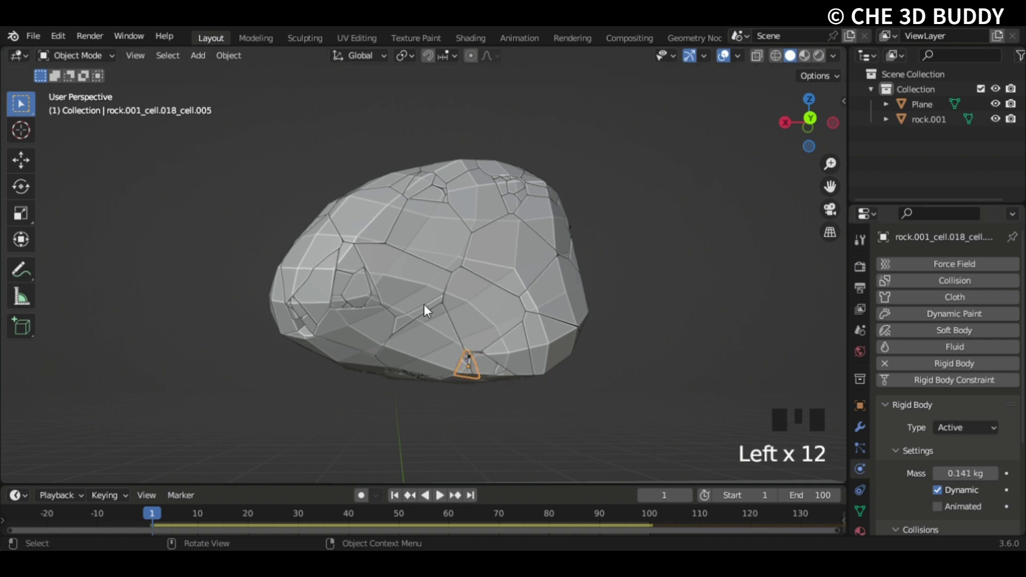
left_click(487, 292)
- Play the rigid body simulation and watch the pieces break apart on the ground plane from several angles
scroll(431, 267, "down", 4)
middle_click_drag(430, 265, 98, 316)
key("space")
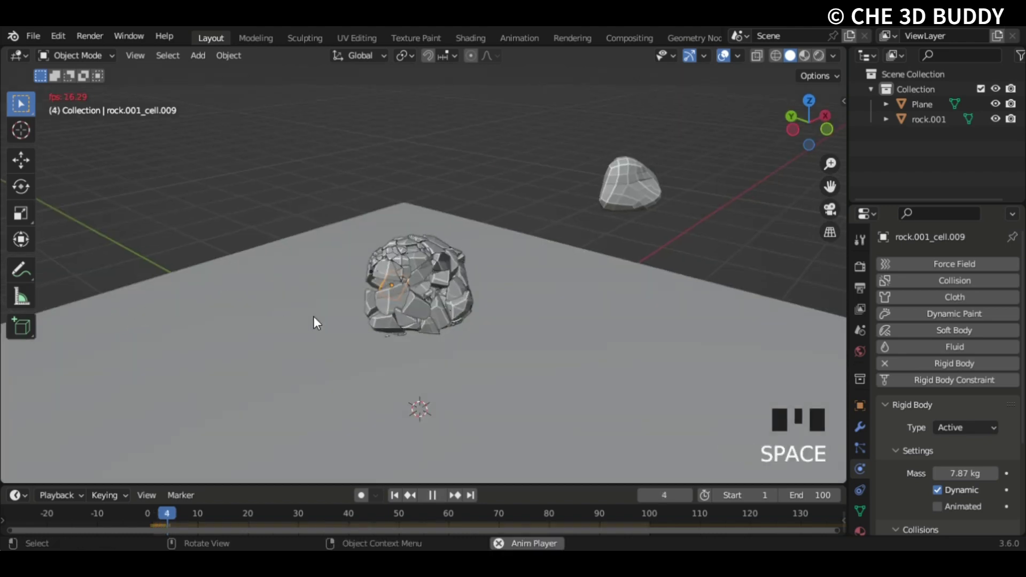
middle_click_drag(322, 319, 293, 318)
scroll(530, 337, "down", 1)
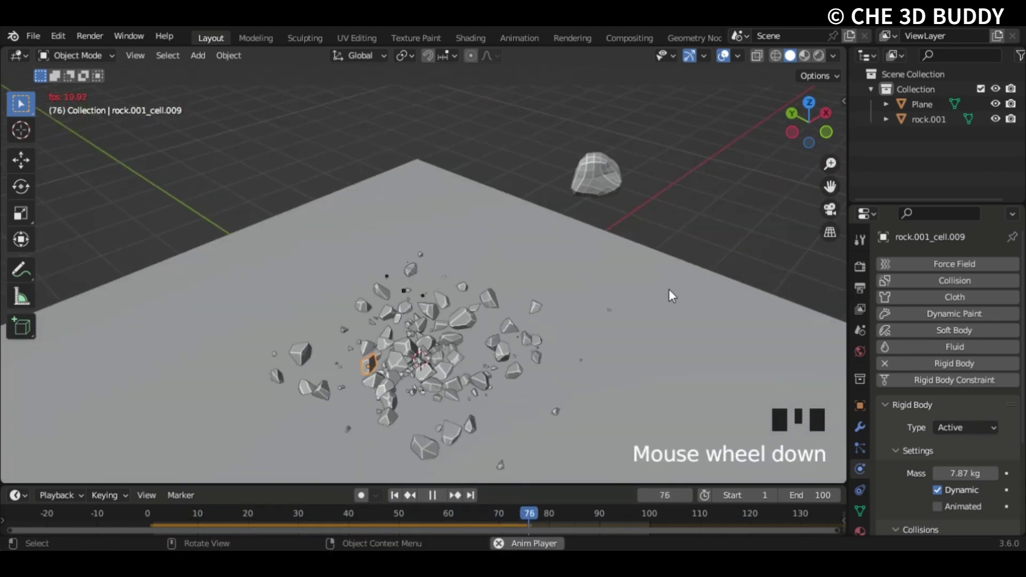
left_click_drag(830, 186, 830, 97)
scroll(284, 348, "up", 5)
middle_click_drag(284, 347, 758, 377)
scroll(759, 377, "down", 4)
middle_click_drag(954, 364, 956, 338)
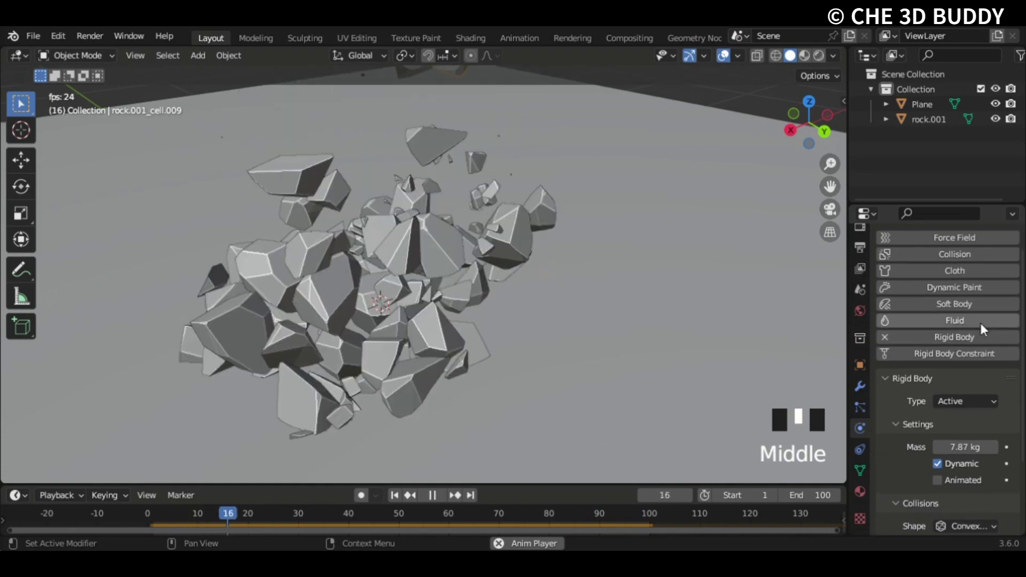
- Pause the playback and centre the view on the large piece in the middle of the scattered rubble
key("space")
left_click(421, 283)
key("grave")
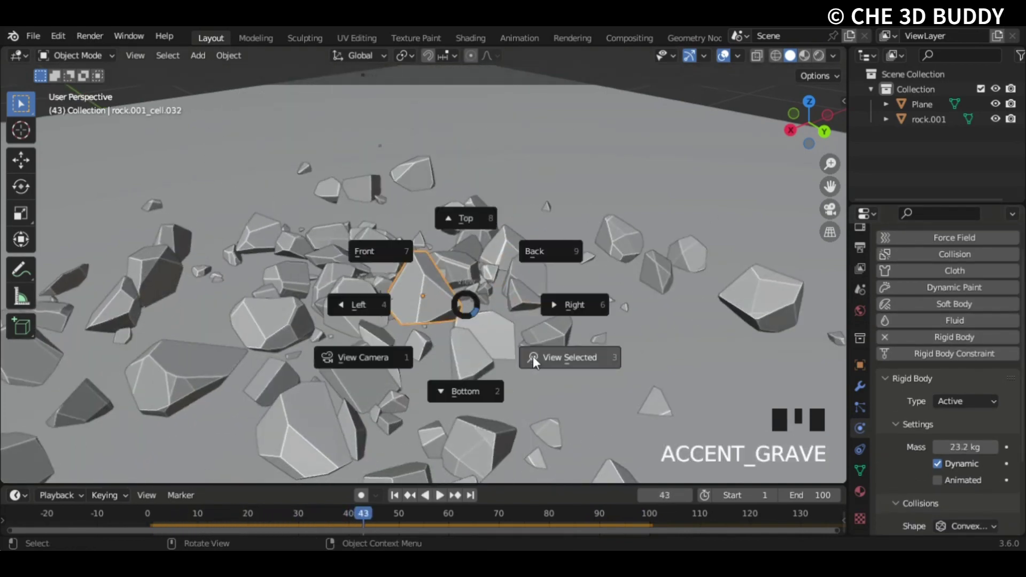
left_click(534, 356)
- Hide the original intact rock, rock.001, in the viewport
scroll(517, 359, "down", 4)
scroll(518, 360, "down", 7)
middle_click_drag(517, 361, 671, 271)
left_click(657, 197)
key("h")
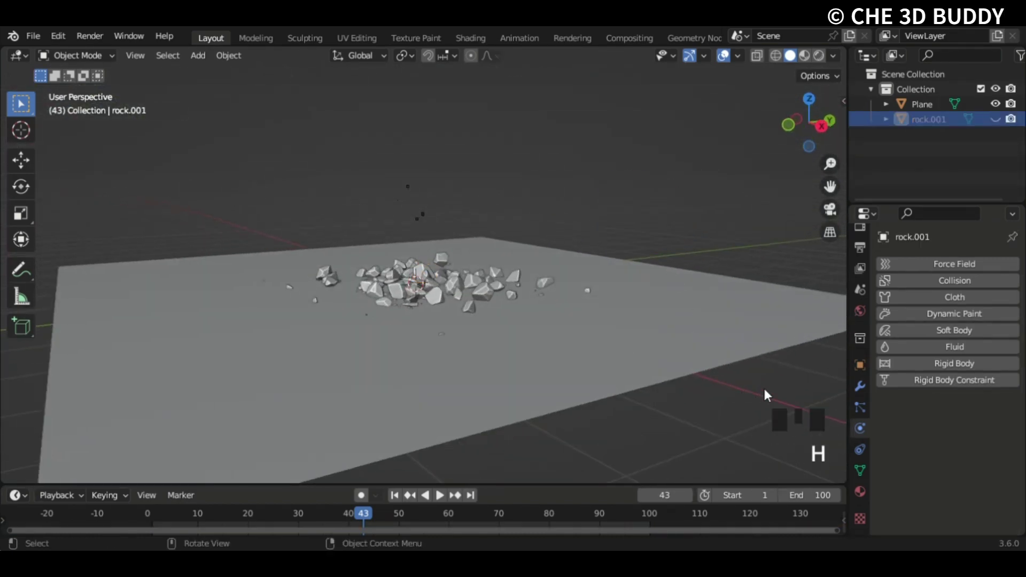
- Switch the viewport to Material Preview shading and return the animation to frame 1
left_click(807, 56)
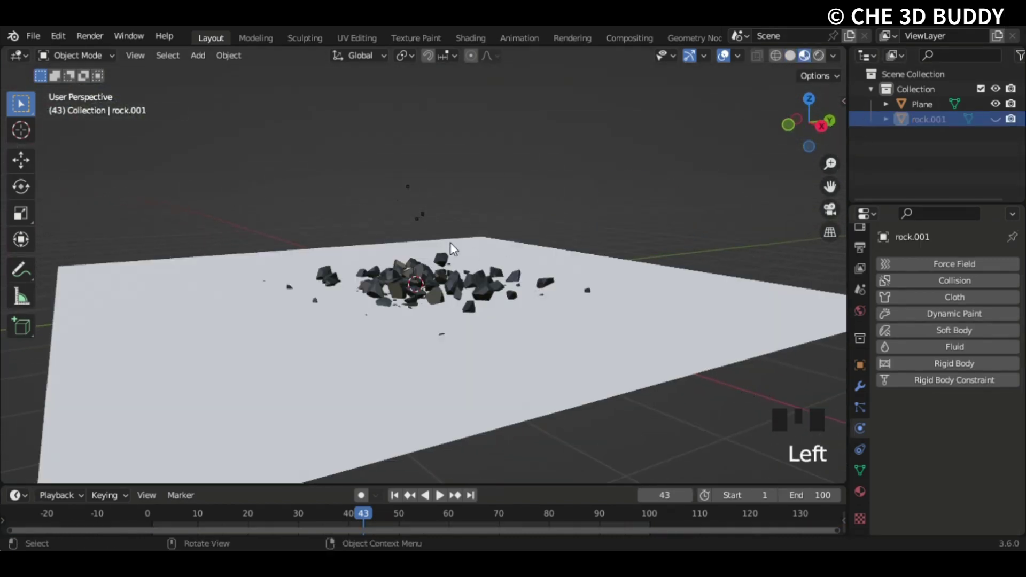
mouse_move(450, 244)
middle_mouse_down()
mouse_move(721, 298)
mouse_move(356, 415)
middle_mouse_up()
key("shift+Left")
scroll(355, 415, "up", 1)
scroll(493, 222, "down", 2)
scroll(617, 182, "down", 4)
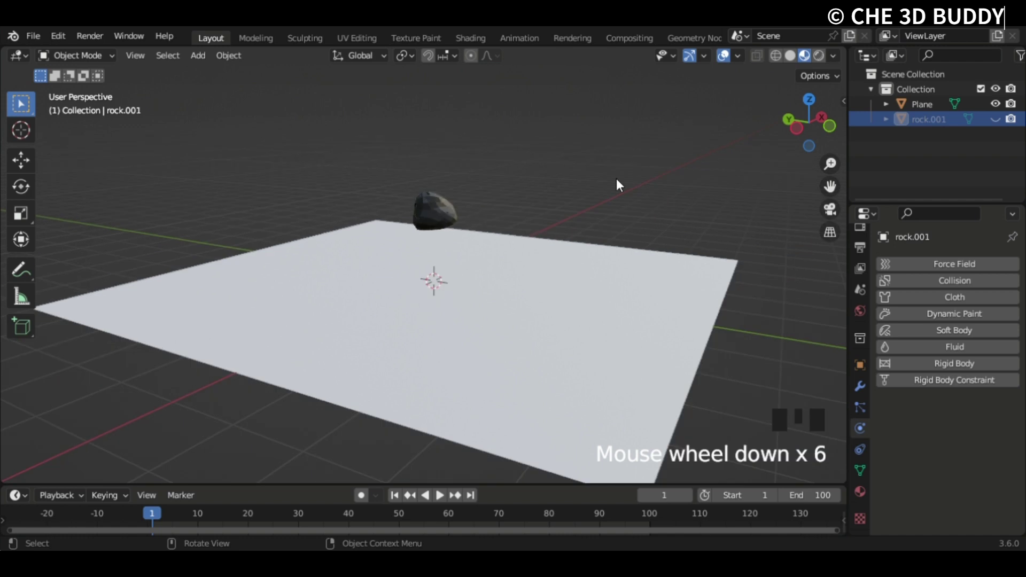
- Set the Metallic value of rock.001's black material to 0.261, checking the look on the fractured rock
left_click(913, 105)
left_click(930, 121)
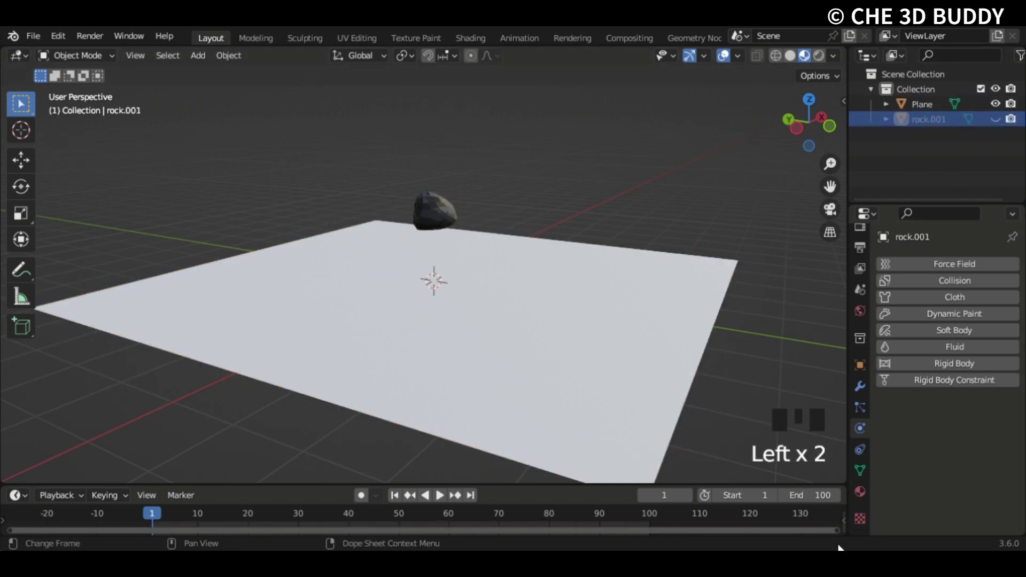
left_click(858, 491)
scroll(931, 463, "down", 8)
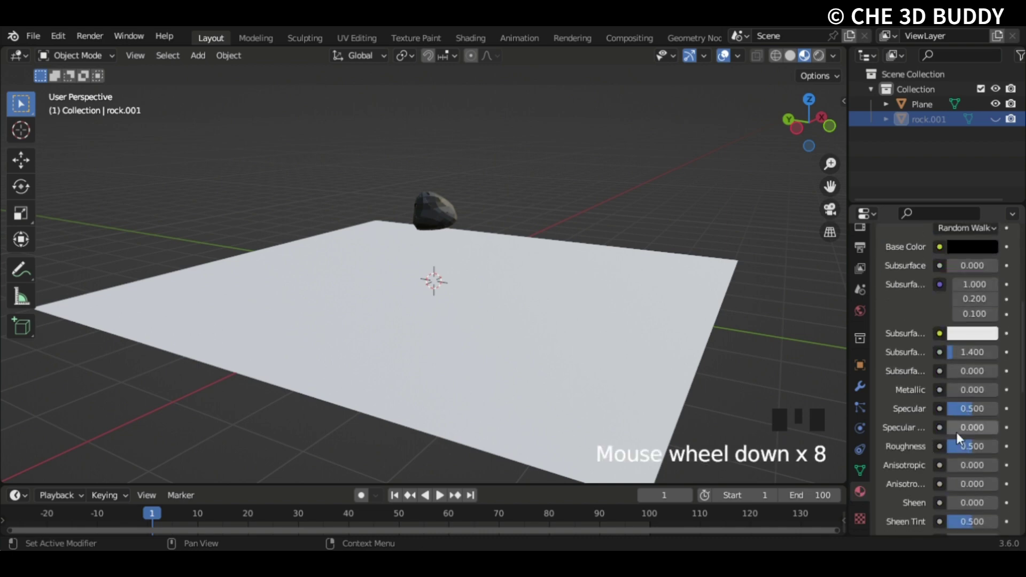
left_click_drag(943, 394, 995, 394)
middle_click_drag(447, 375, 300, 447, "ctrl")
scroll(361, 408, "up", 6)
middle_click_drag(362, 408, 412, 380)
scroll(481, 382, "down", 1)
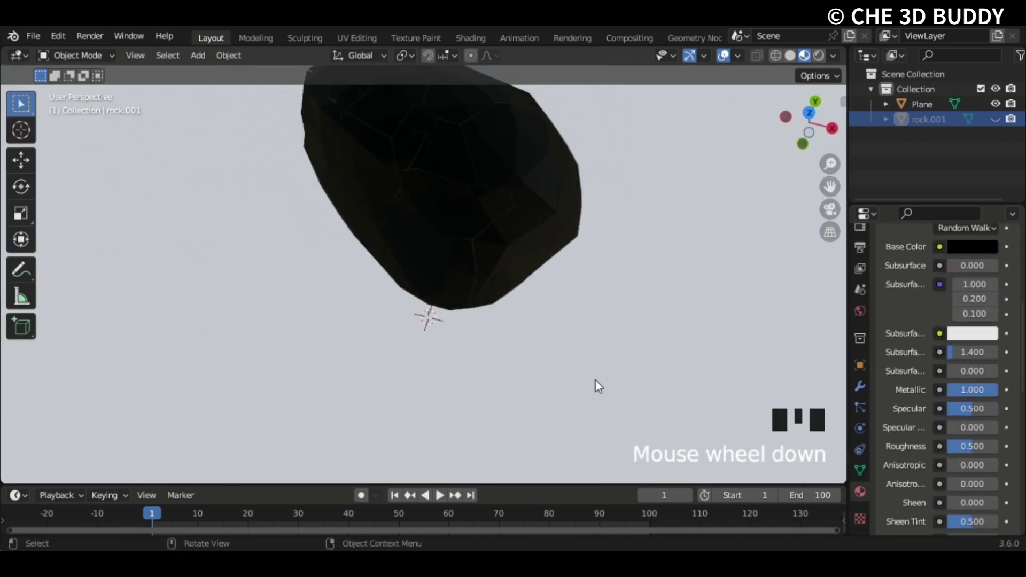
scroll(599, 386, "down", 1)
left_click_drag(965, 398, 941, 398)
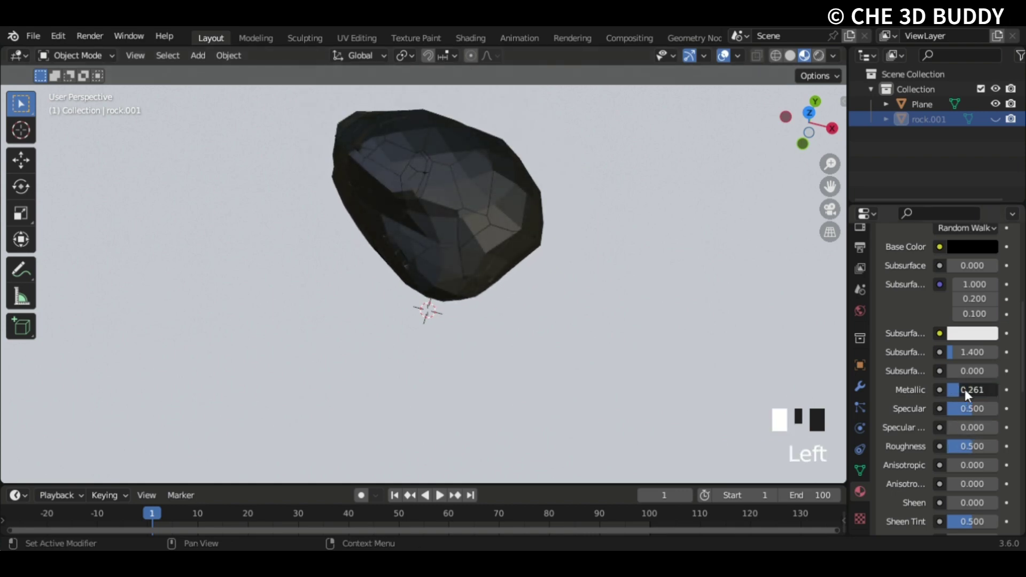
- Set the Roughness of rock.001's material to 0.594
left_click_drag(970, 446, 997, 447)
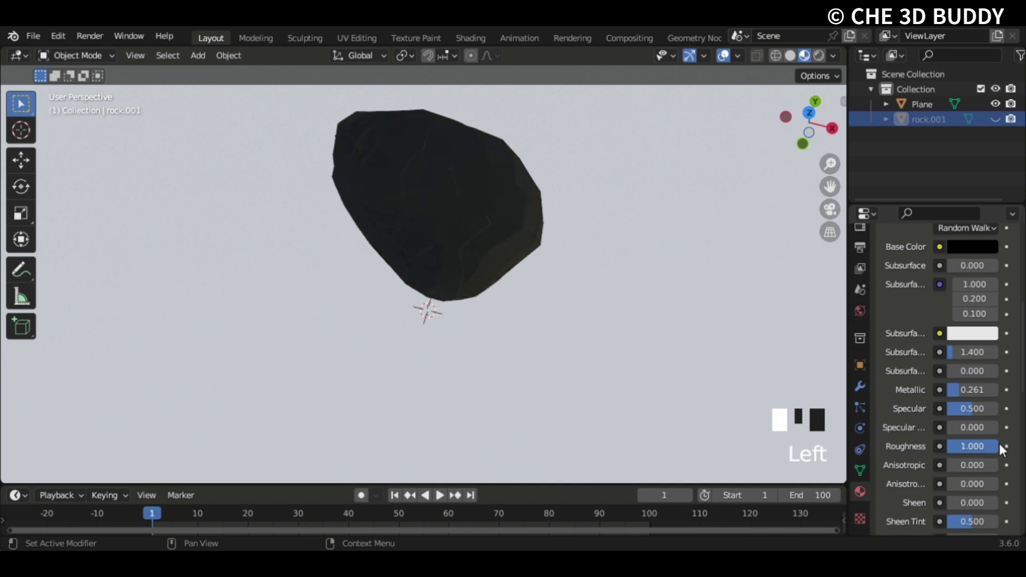
double_click(973, 447)
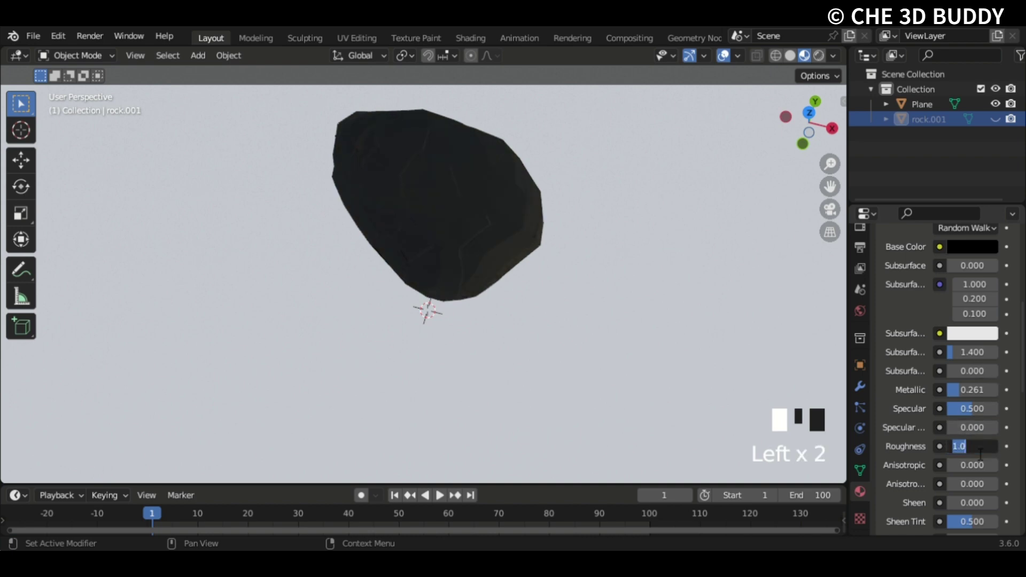
left_click_drag(973, 447, 953, 446)
- Play the simulation in Material Preview and view the shaded pieces scattering across the ground plane
key("space")
middle_click_drag(552, 353, 748, 117)
scroll(607, 241, "down", 3)
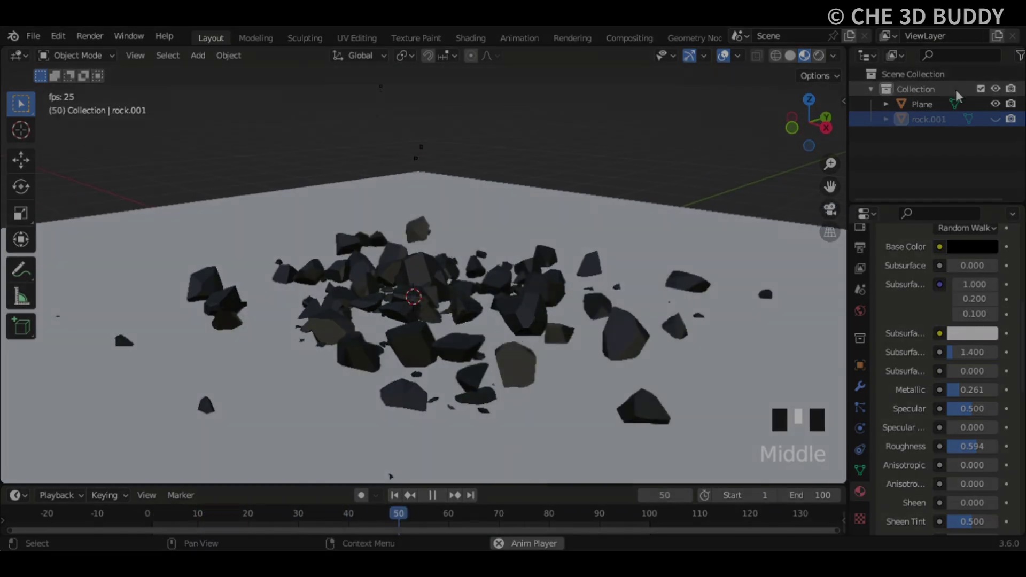